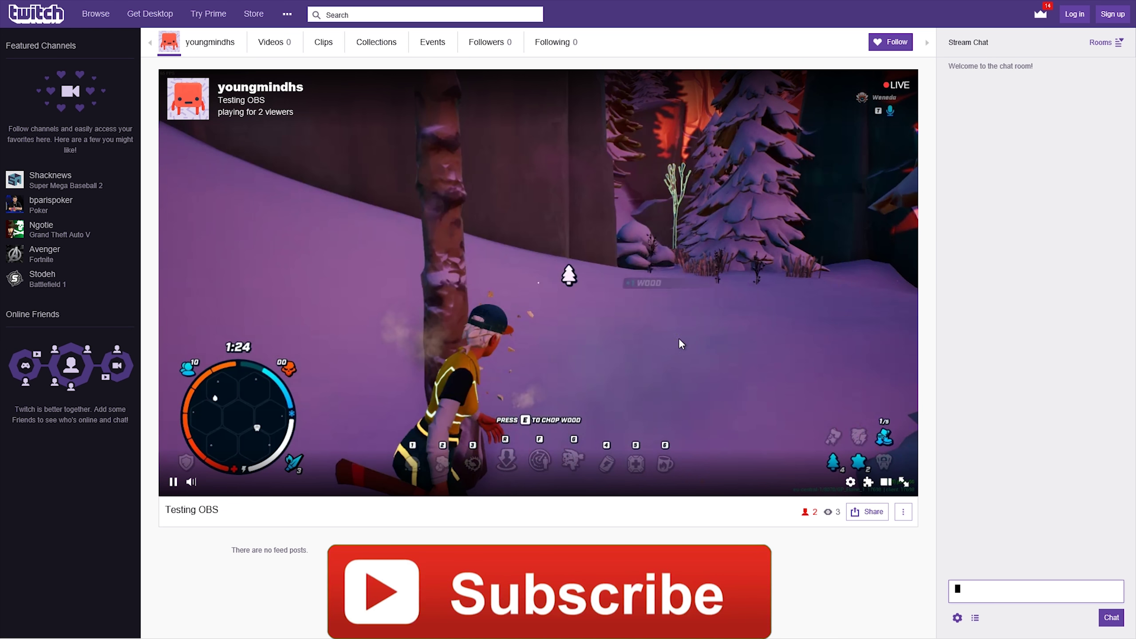
Watch the live Testing OBS stream full screen in the Twitch player.
{"action": "left_click", "coordinate": [904, 481]}
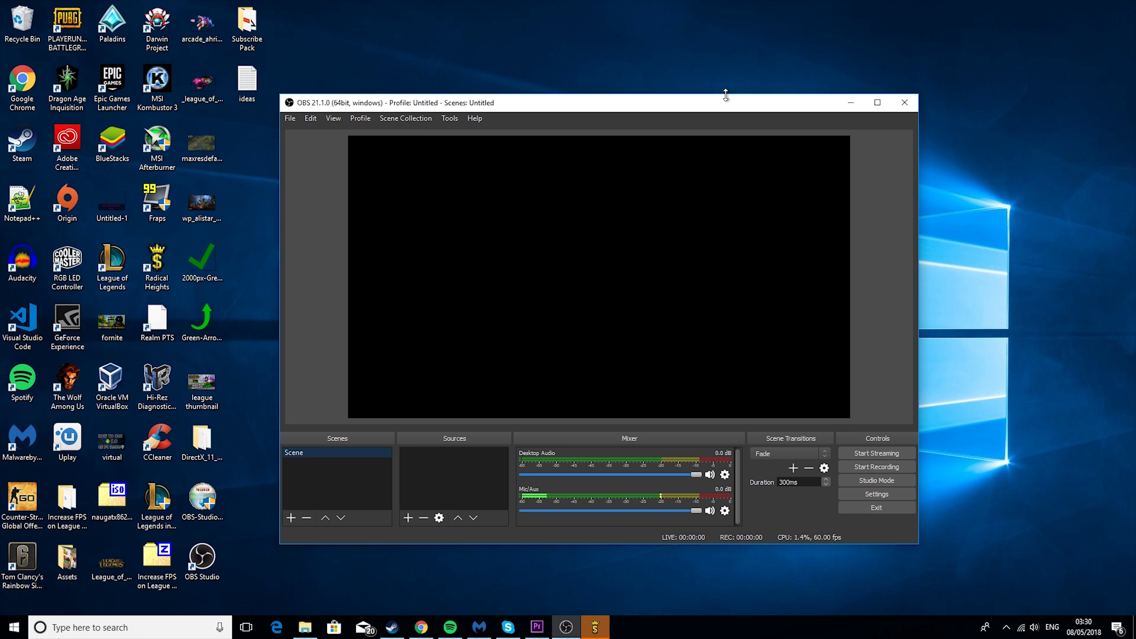
Launch the Radical Heights game, then return to the desktop.
{"action": "left_click", "coordinate": [599, 634]}
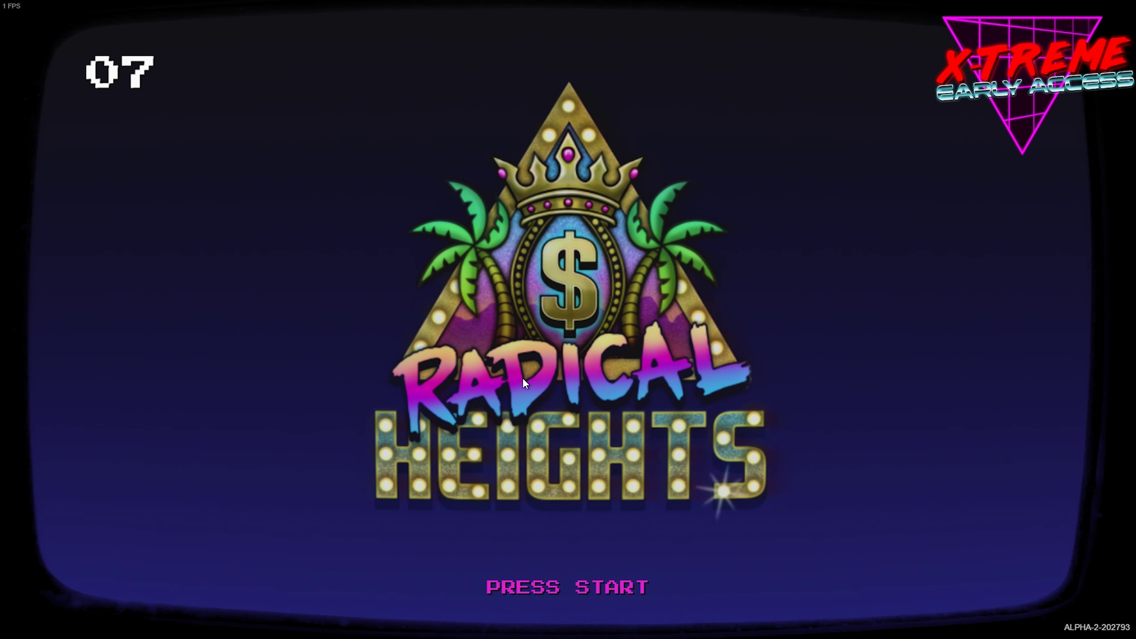
{"action": "left_click", "coordinate": [522, 378]}
{"action": "key", "text": "alt+Tab"}
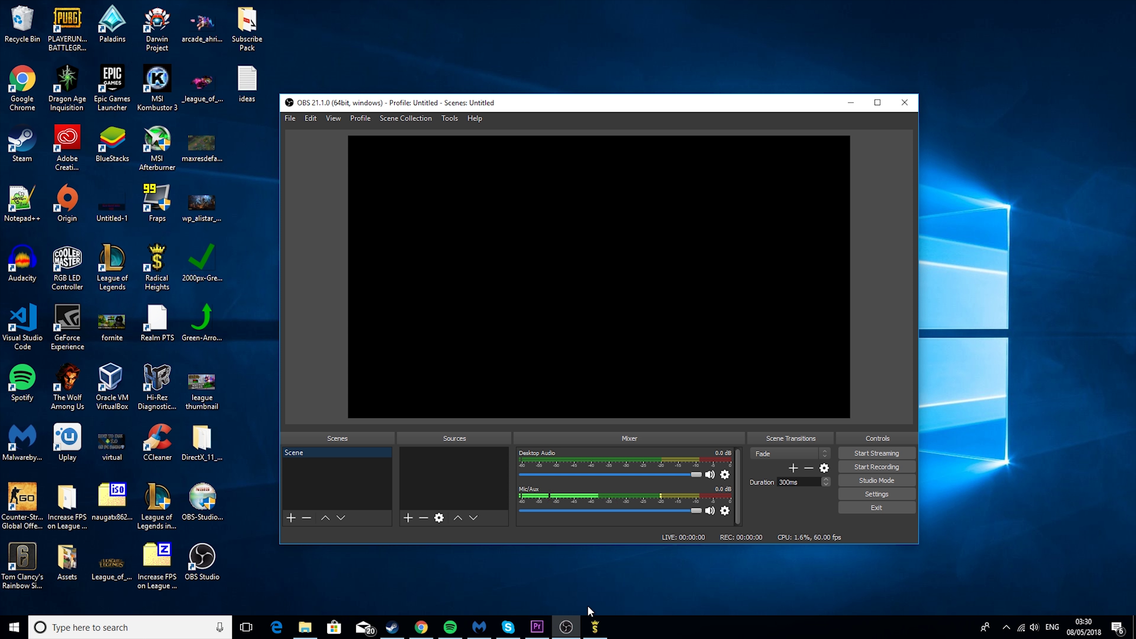
Rename the default scene to 'Radical Heights'.
{"action": "right_click", "coordinate": [323, 455]}
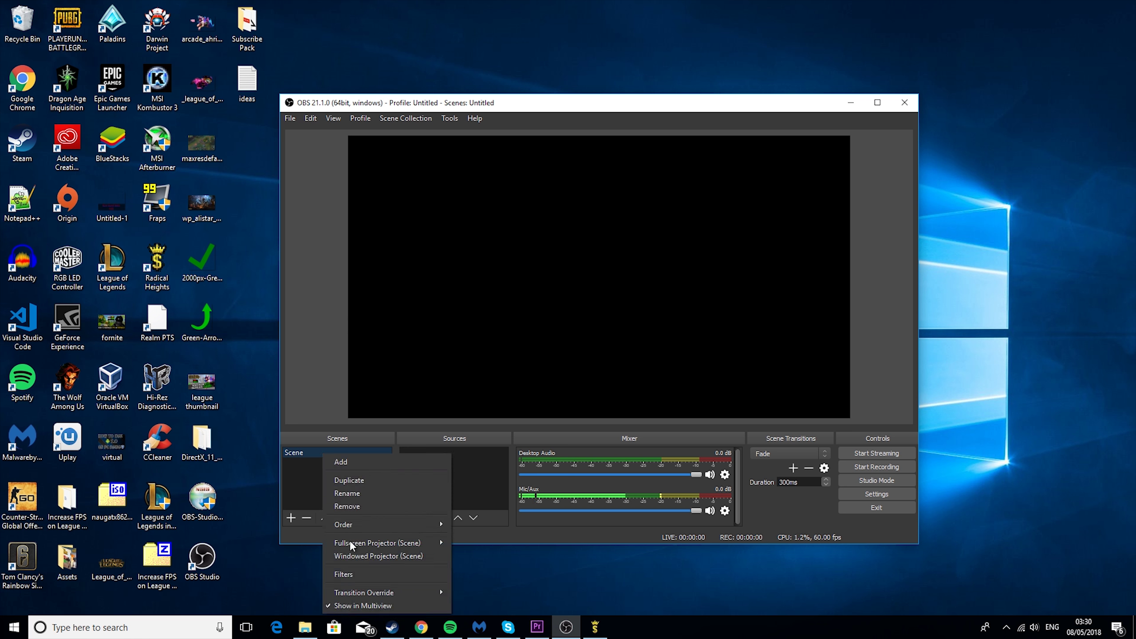
{"action": "left_click", "coordinate": [361, 493]}
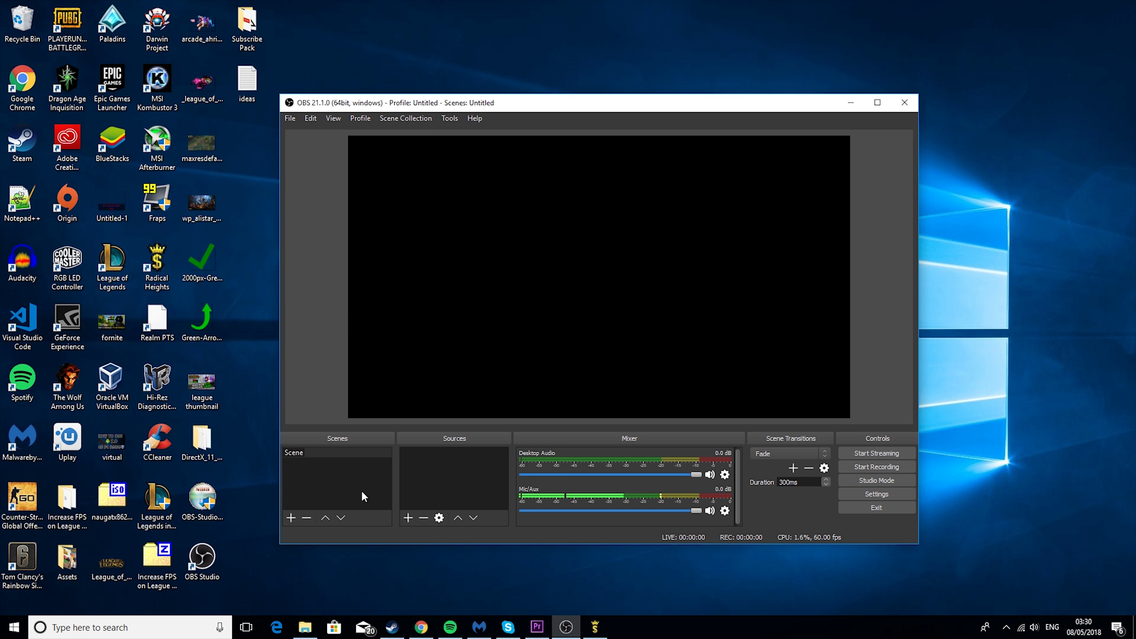
{"action": "key", "text": "BackSpace"}
{"action": "type", "text": "Radical Heights"}
{"action": "key", "text": "Return"}
Add a Game Capture source named 'Radical Heights Main'.
{"action": "left_click", "coordinate": [407, 518]}
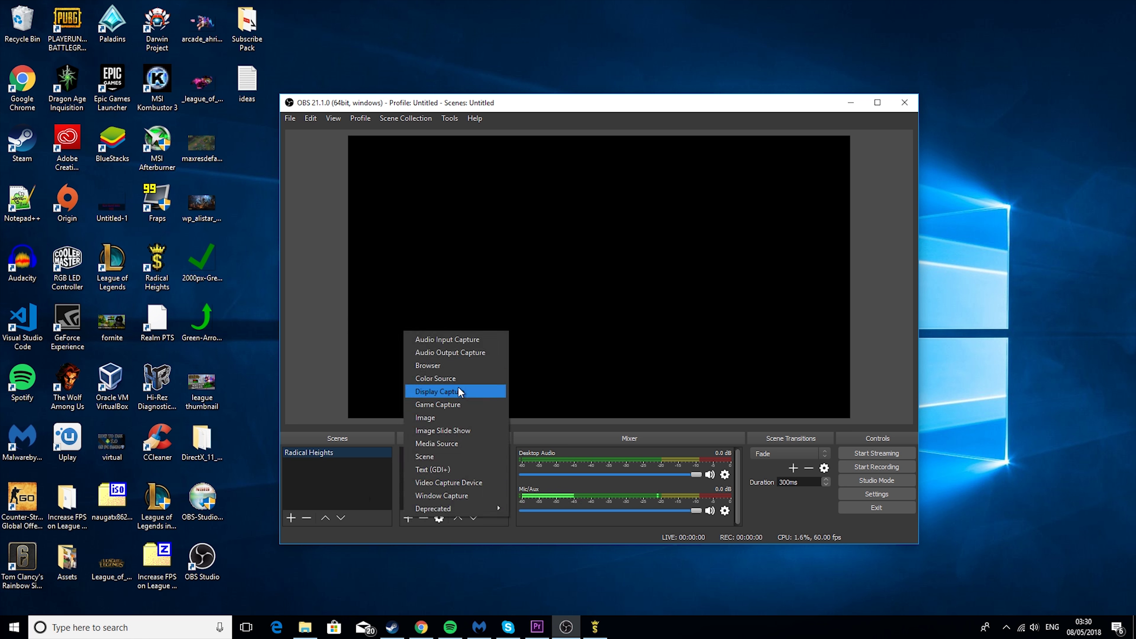
{"action": "left_click", "coordinate": [458, 404]}
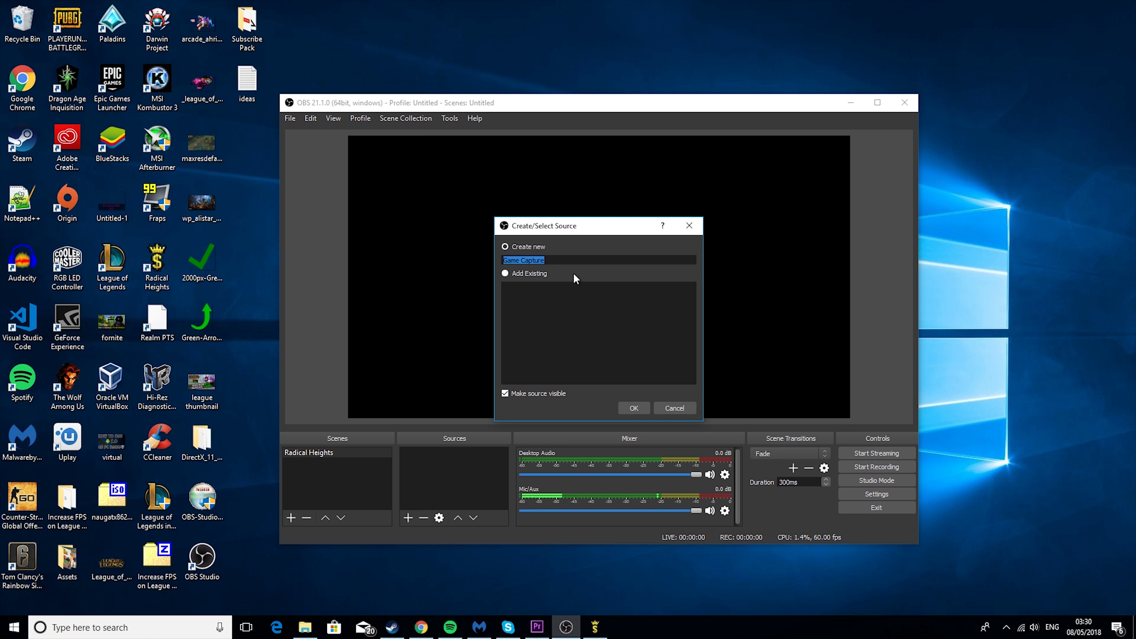
{"action": "type", "text": "Radical Heights"}
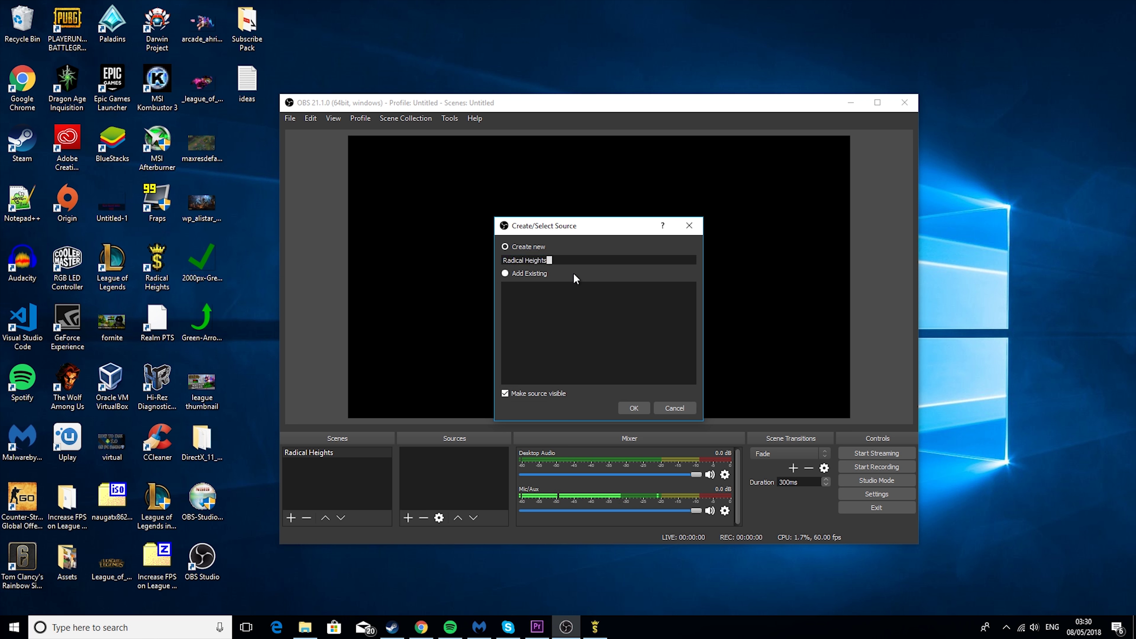
{"action": "type", "text": " Main"}
{"action": "key", "text": "Return"}
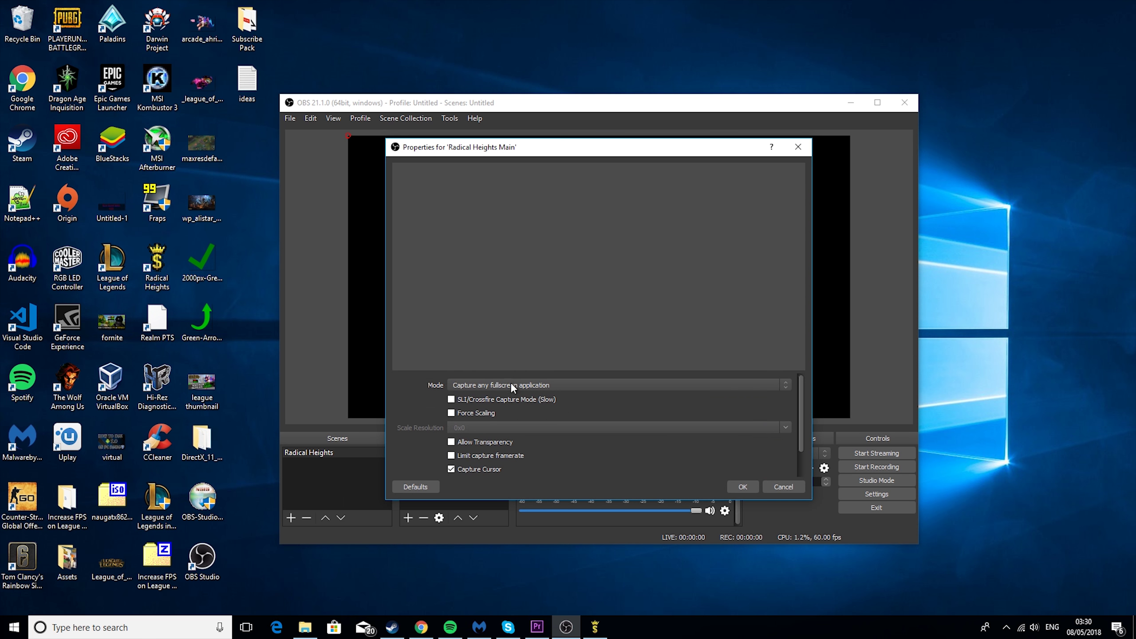
Set the source to capture the specific [RadicalHeights.exe]: RNR window and save it.
{"action": "left_click", "coordinate": [510, 383]}
{"action": "left_click", "coordinate": [514, 402]}
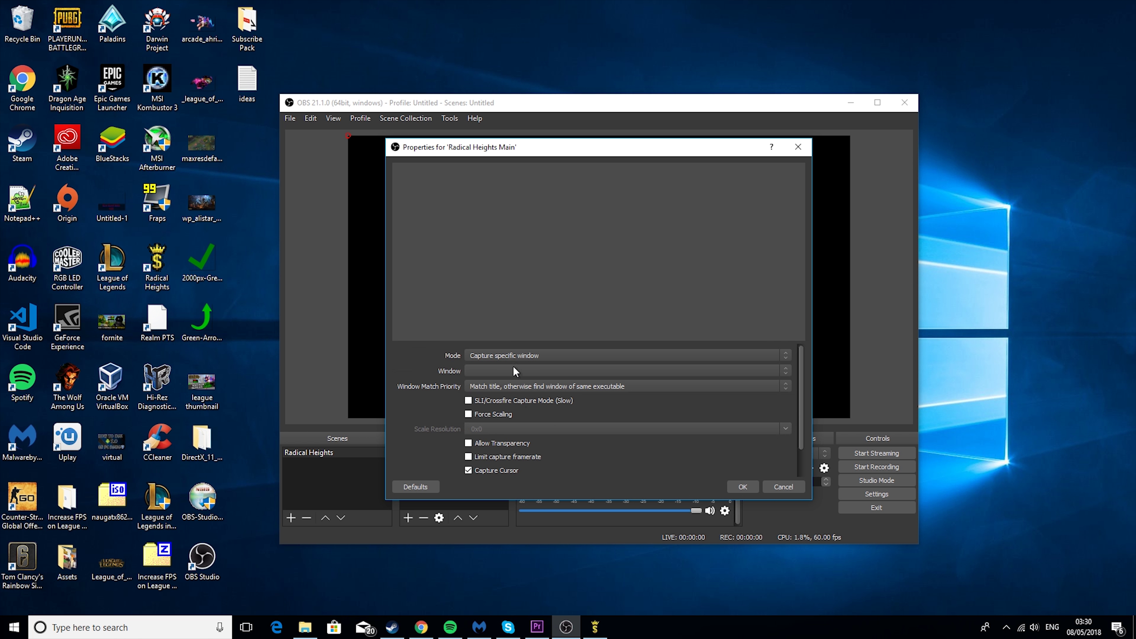
{"action": "left_click", "coordinate": [523, 371]}
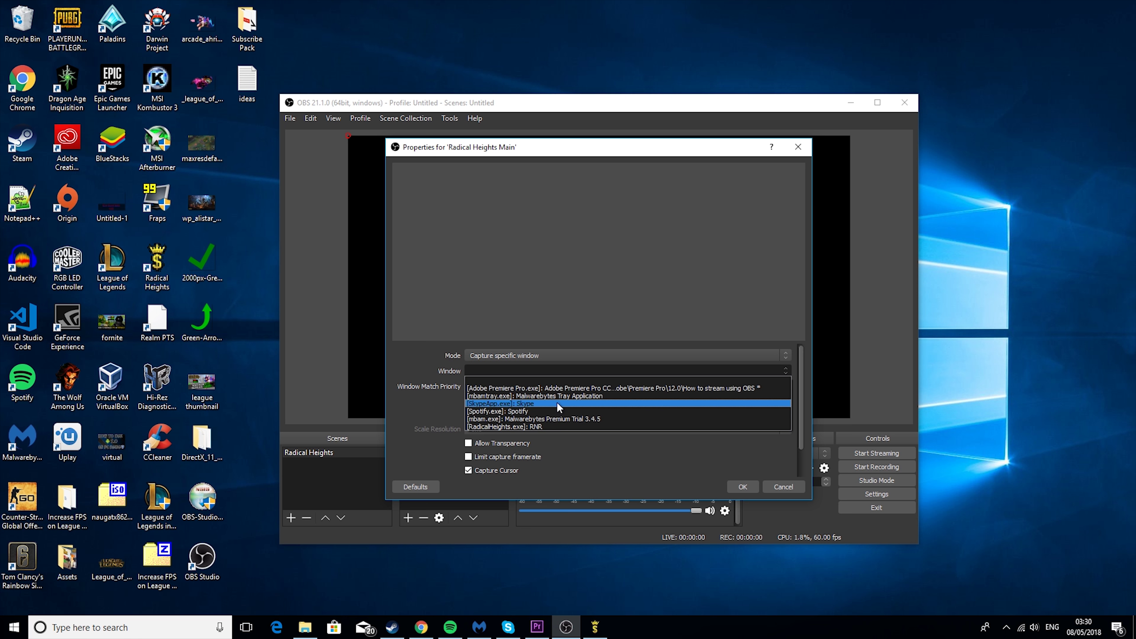
{"action": "left_click", "coordinate": [561, 426]}
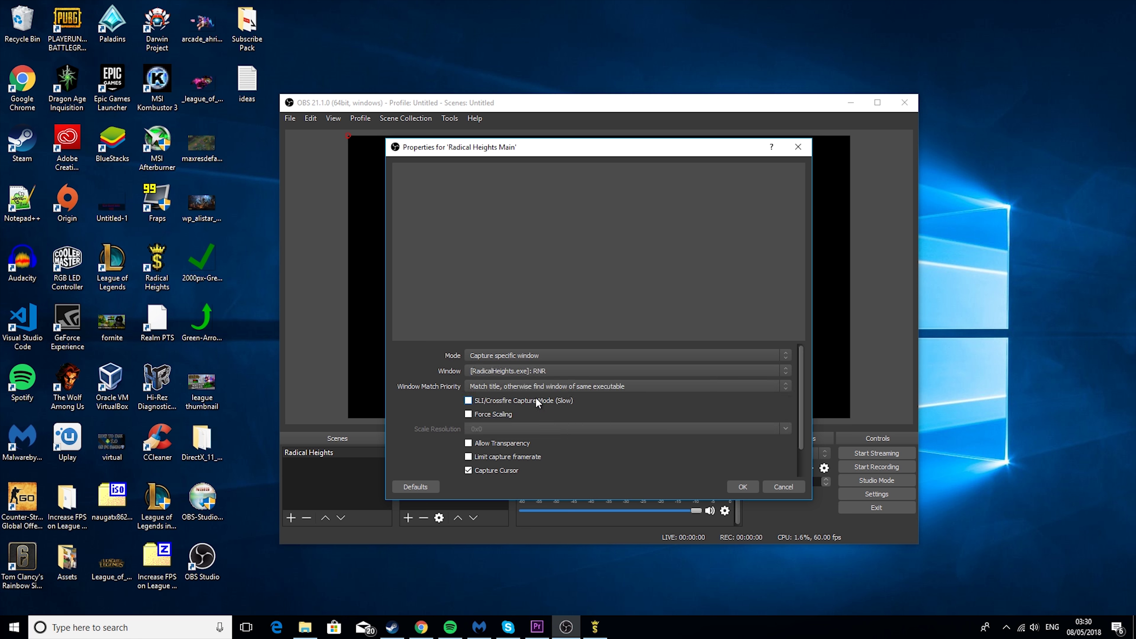
{"action": "left_click", "coordinate": [520, 386]}
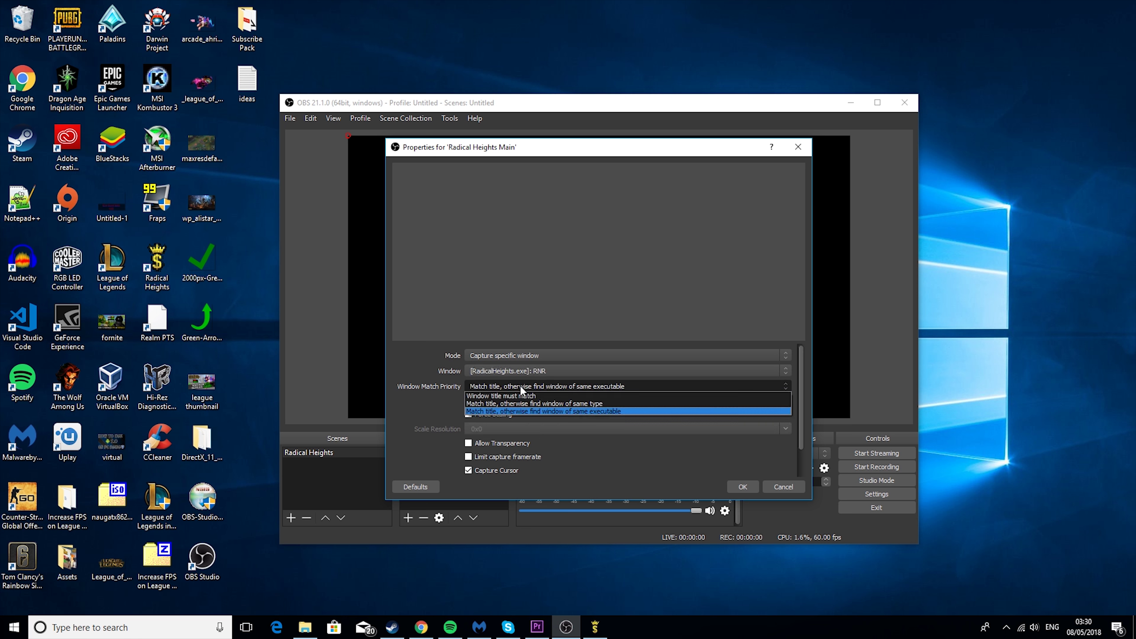
{"action": "left_click", "coordinate": [512, 411]}
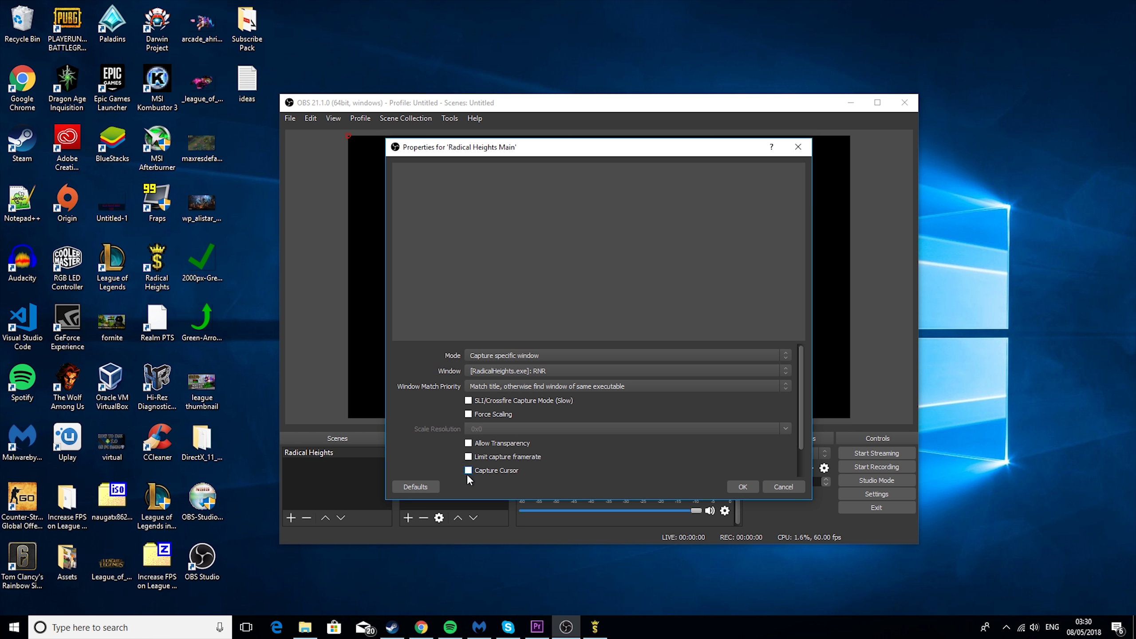
{"action": "left_click", "coordinate": [734, 487]}
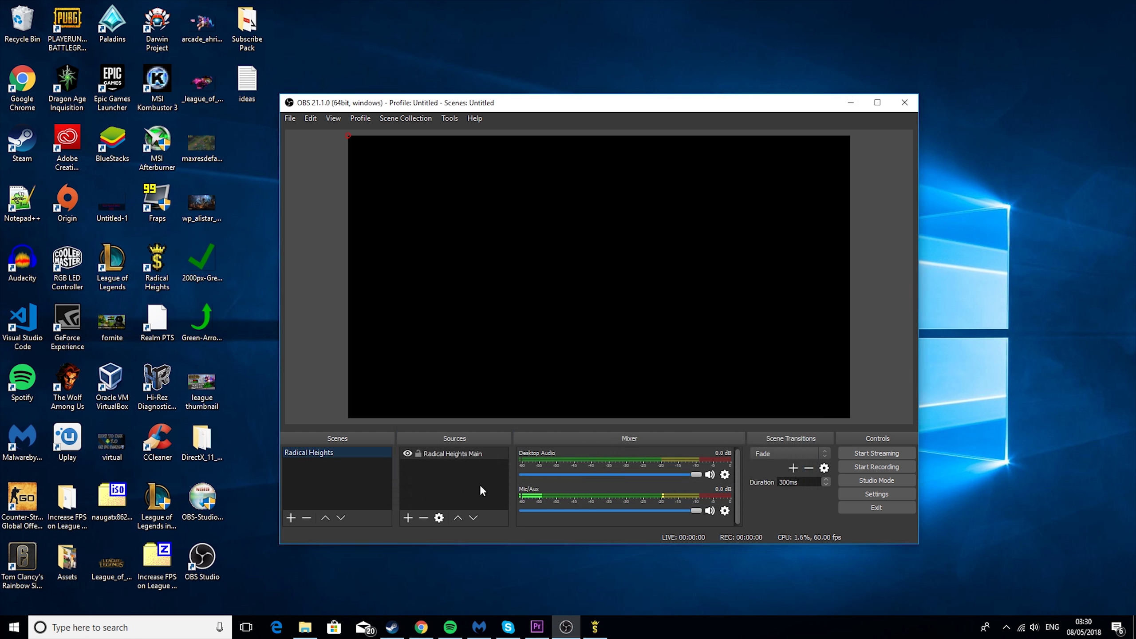
Select the new source and bring the game forward so it shows in the preview.
{"action": "left_click", "coordinate": [464, 453]}
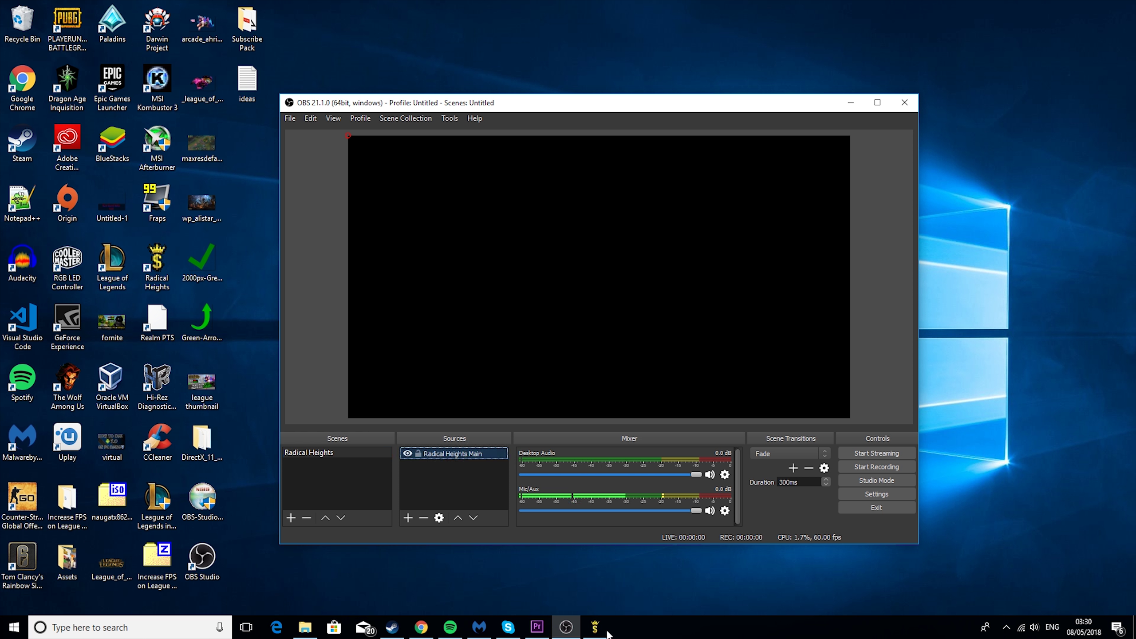
{"action": "left_click", "coordinate": [595, 627]}
{"action": "key", "text": "alt+Tab"}
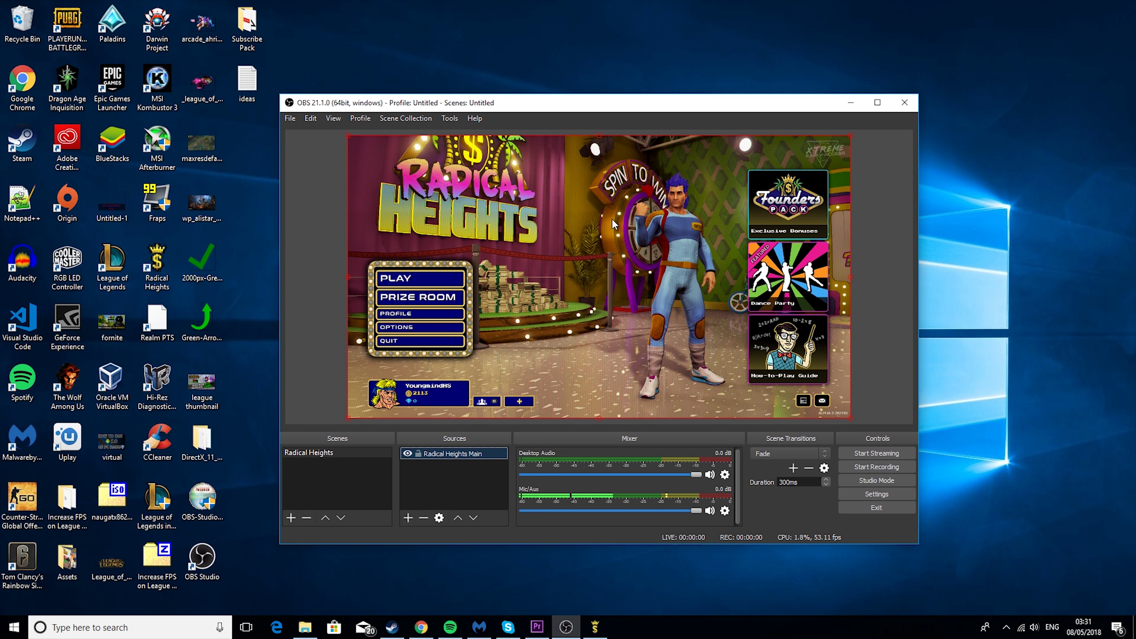
Open Settings and review the Stream, Output, Audio, Video (1920x1080, 60 FPS), Hotkeys and Advanced pages.
{"action": "left_click", "coordinate": [287, 119]}
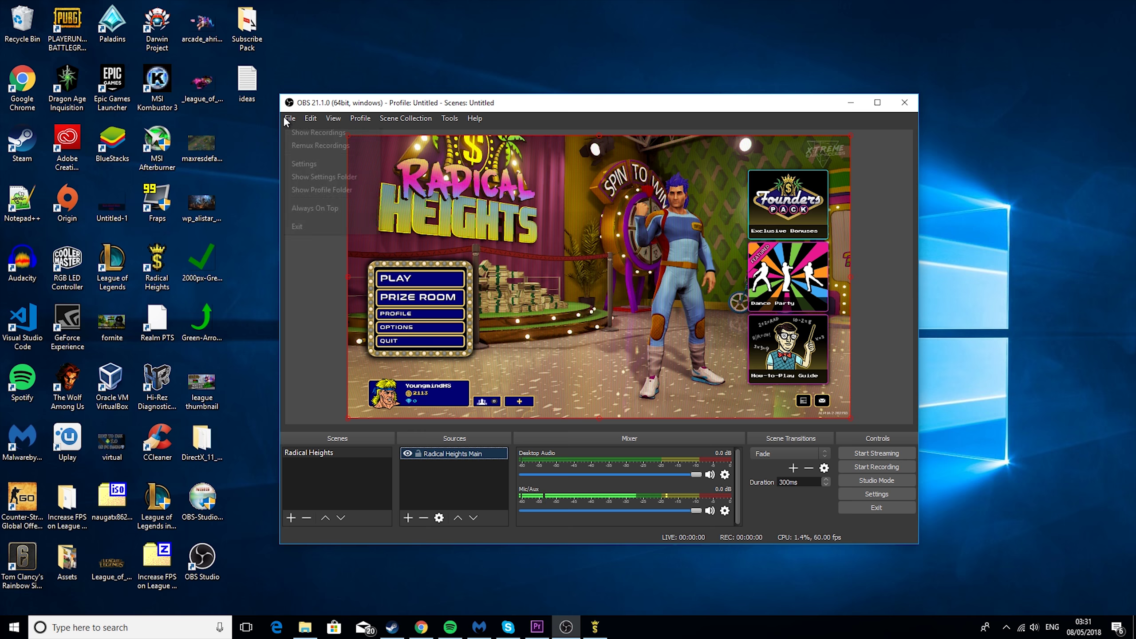
{"action": "left_click", "coordinate": [312, 164]}
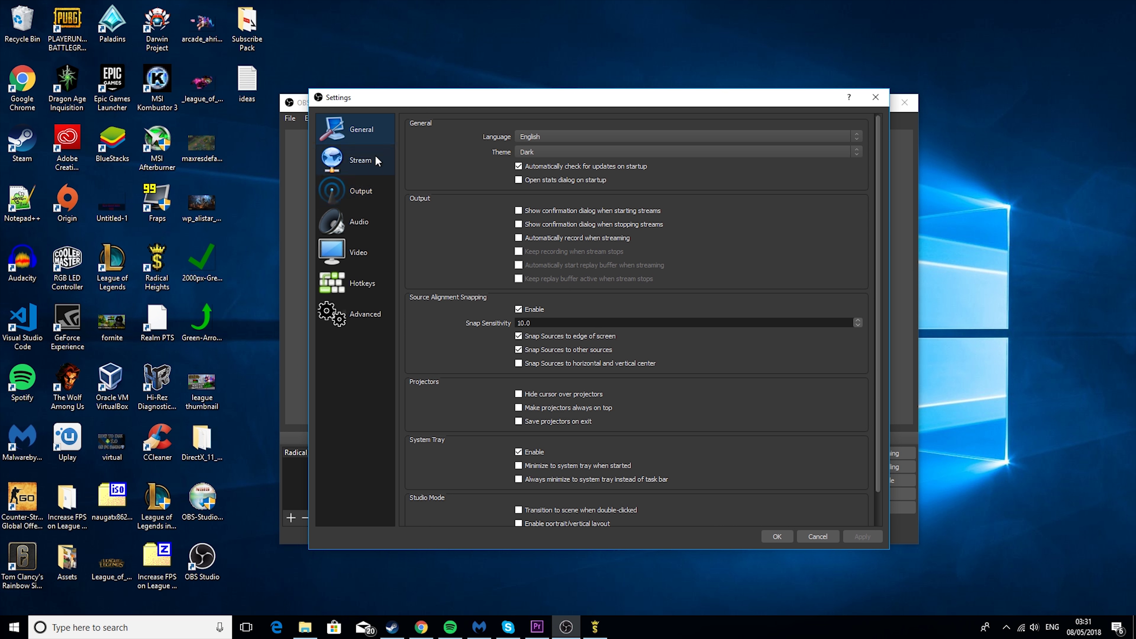
{"action": "left_click", "coordinate": [345, 166]}
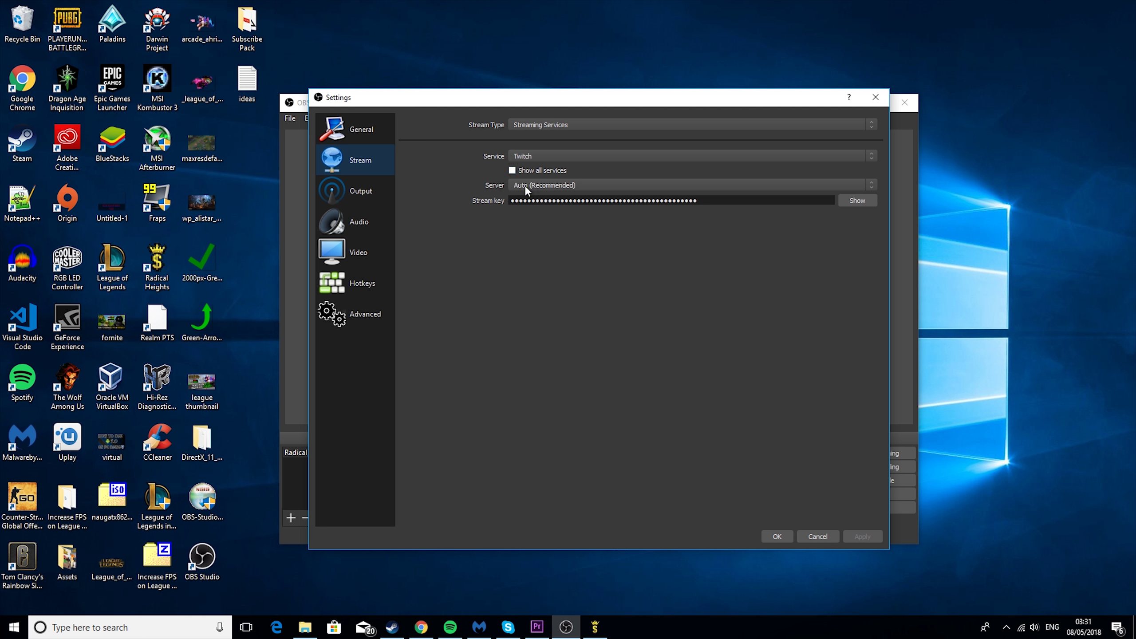
{"action": "left_click", "coordinate": [356, 198]}
{"action": "left_click", "coordinate": [353, 220]}
{"action": "left_click", "coordinate": [356, 254]}
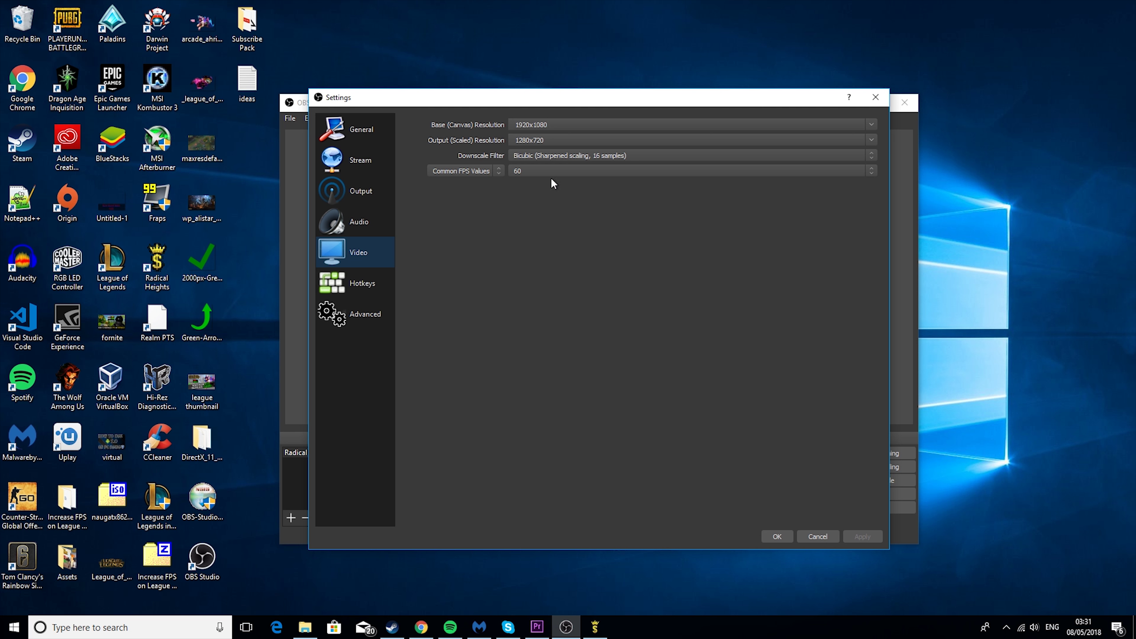
{"action": "left_click", "coordinate": [361, 281]}
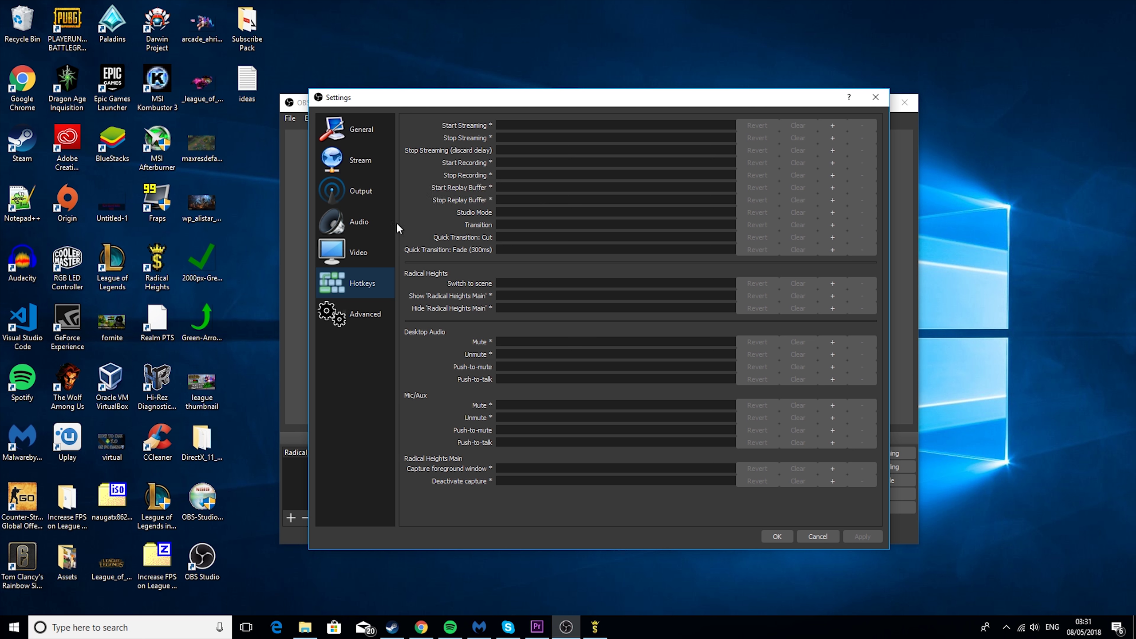
{"action": "left_click", "coordinate": [361, 319]}
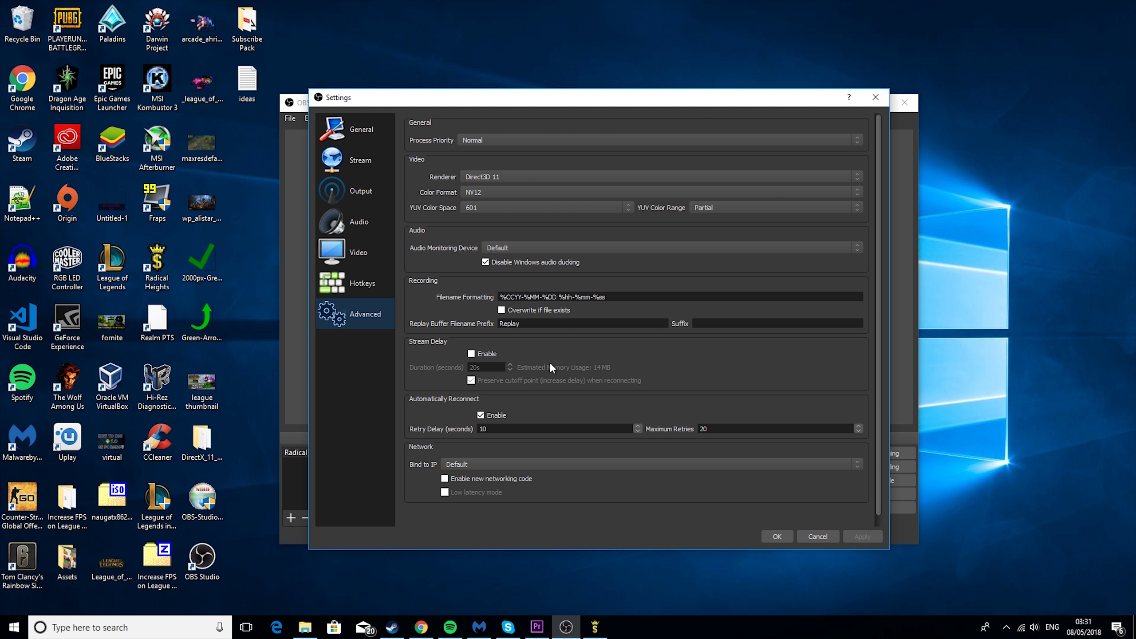
Switch the interface theme to Rachni and select the existing Twitch stream key text.
{"action": "left_click", "coordinate": [372, 132]}
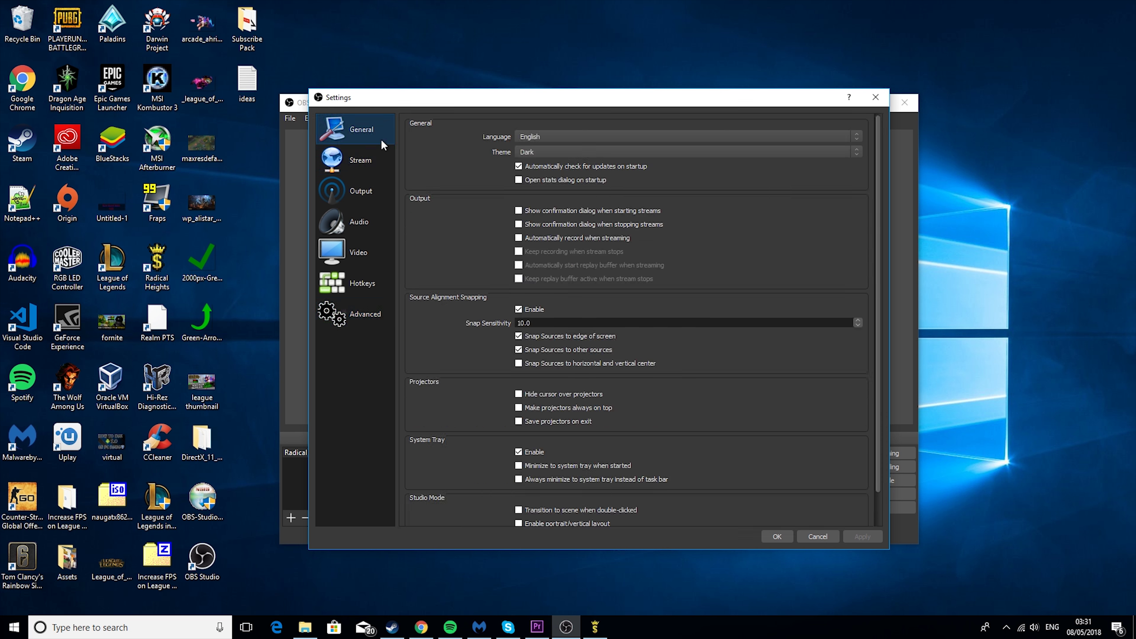
{"action": "scroll", "coordinate": [658, 262], "scroll_direction": "down", "scroll_amount": 2}
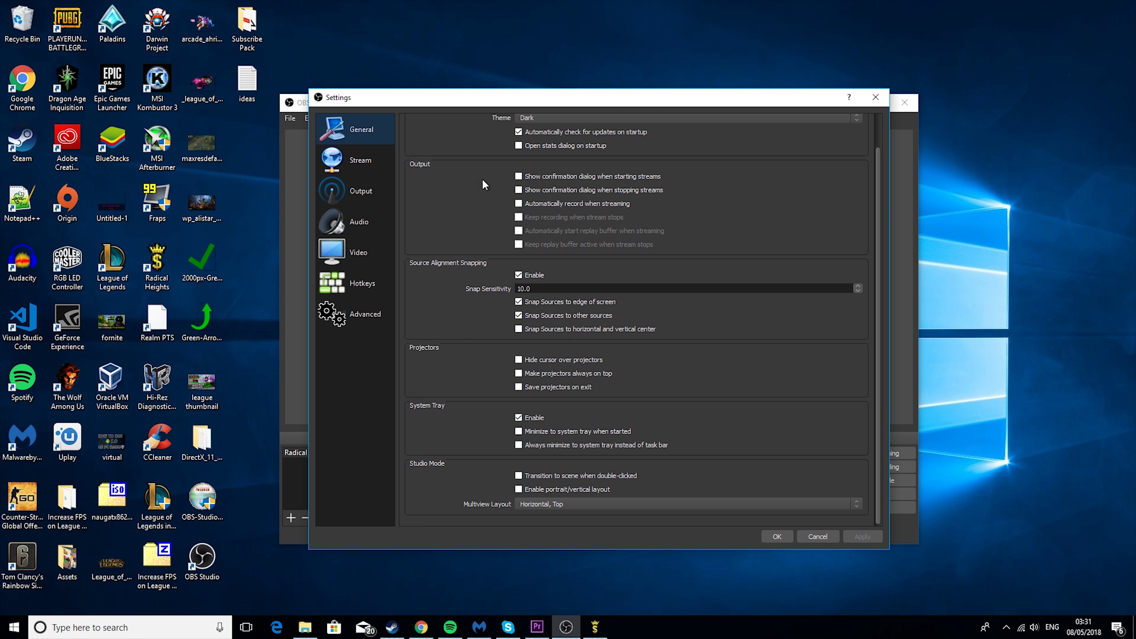
{"action": "scroll", "coordinate": [519, 210], "scroll_direction": "up", "scroll_amount": 2}
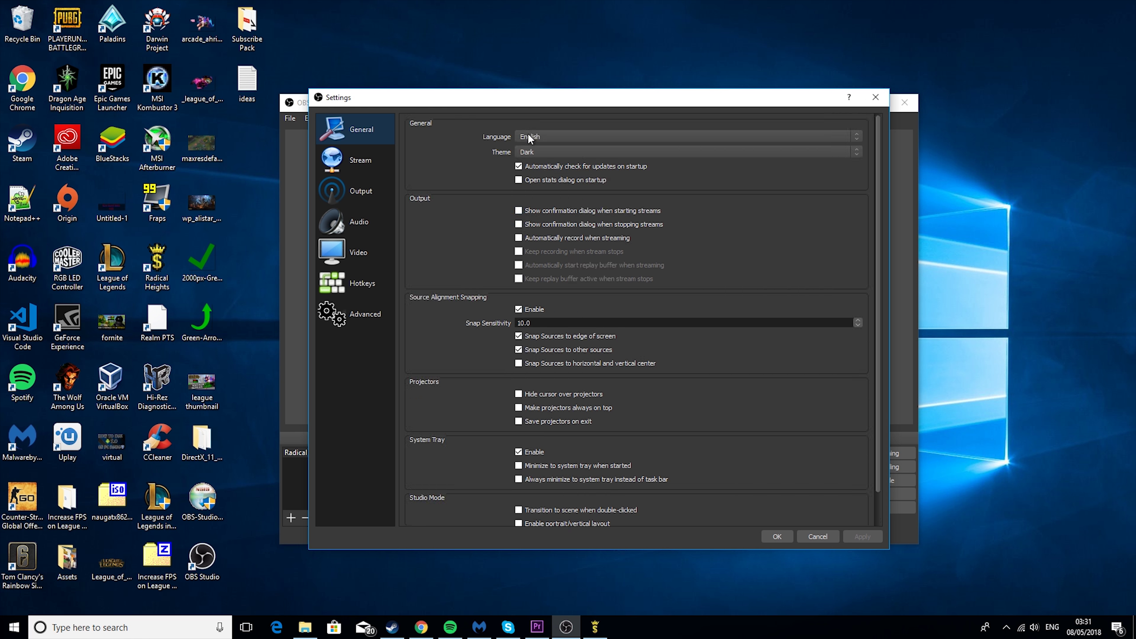
{"action": "left_click", "coordinate": [538, 151]}
{"action": "left_click", "coordinate": [544, 184]}
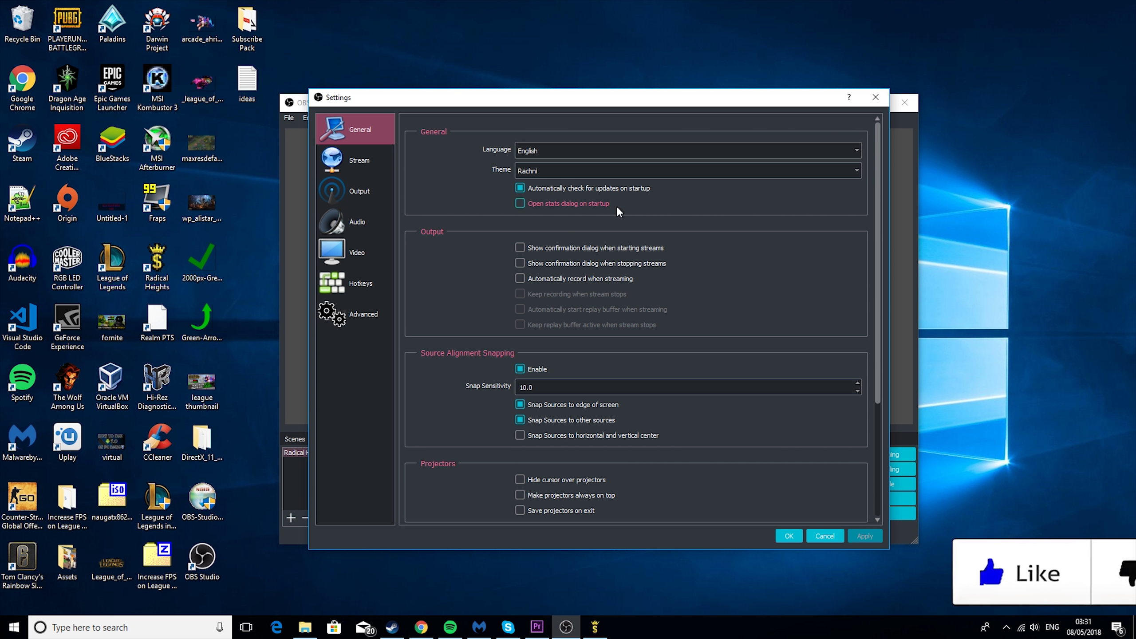
{"action": "left_click", "coordinate": [355, 160]}
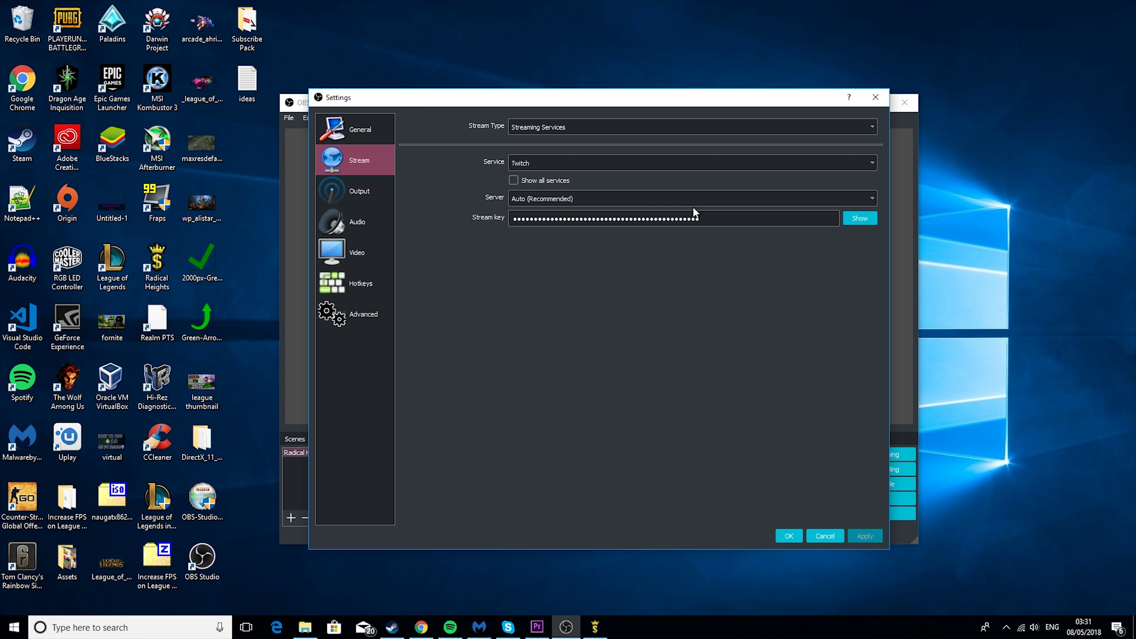
{"action": "left_click_drag", "start_coordinate": [694, 213], "coordinate": [340, 189]}
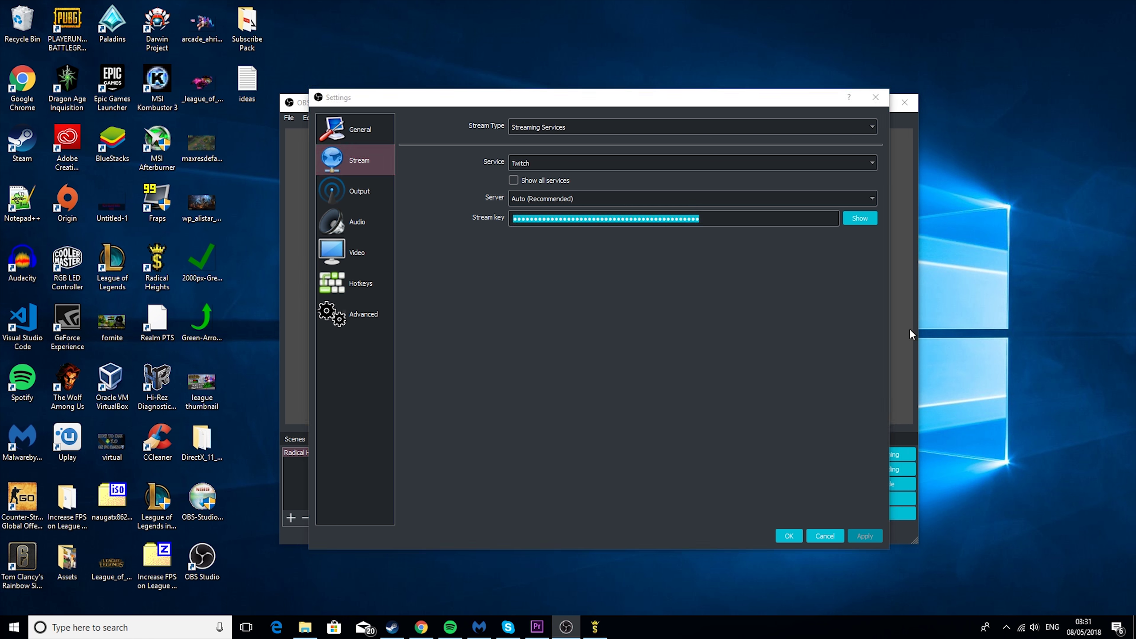
Switch to Twitch in the browser and open the dashboard's channel stream key settings.
{"action": "left_click_drag", "start_coordinate": [805, 101], "coordinate": [732, 95]}
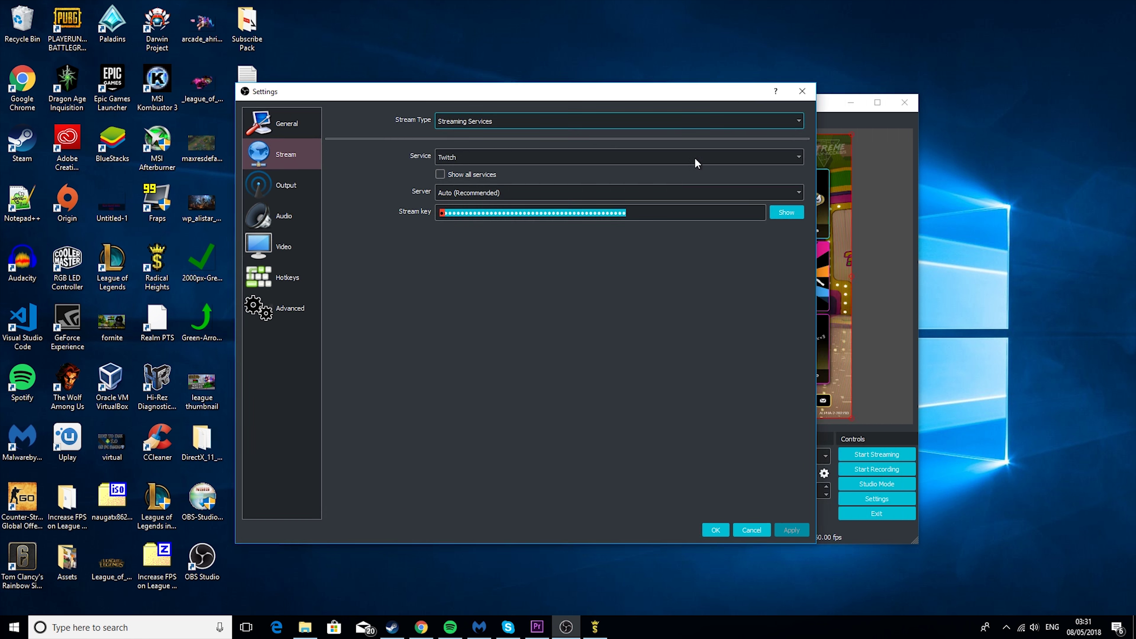
{"action": "left_click", "coordinate": [420, 627]}
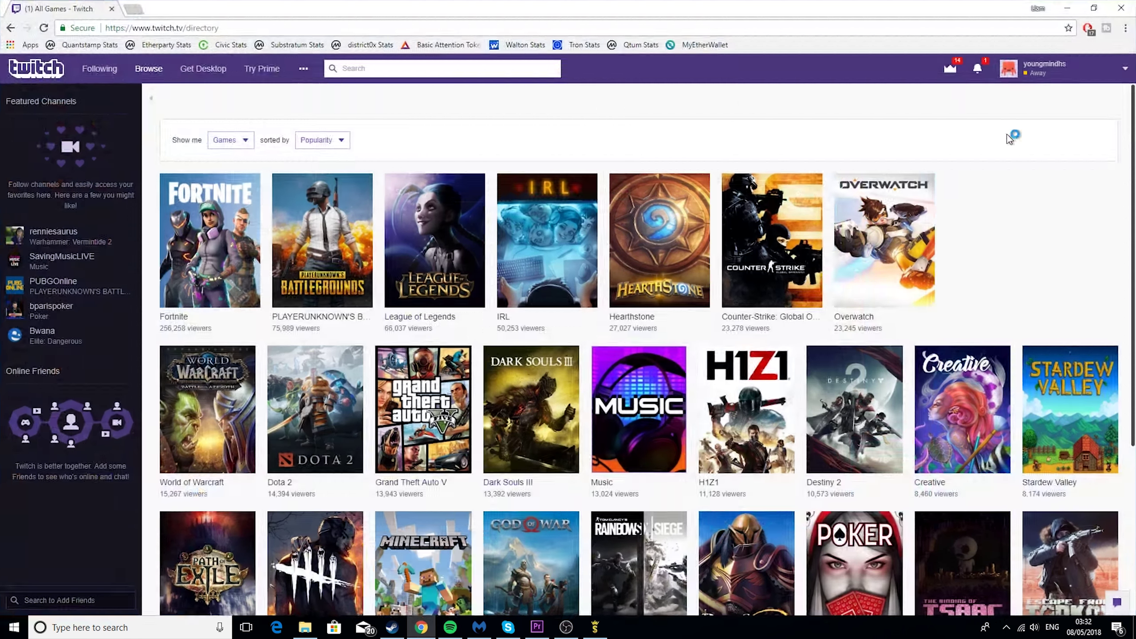
{"action": "left_click", "coordinate": [1069, 70]}
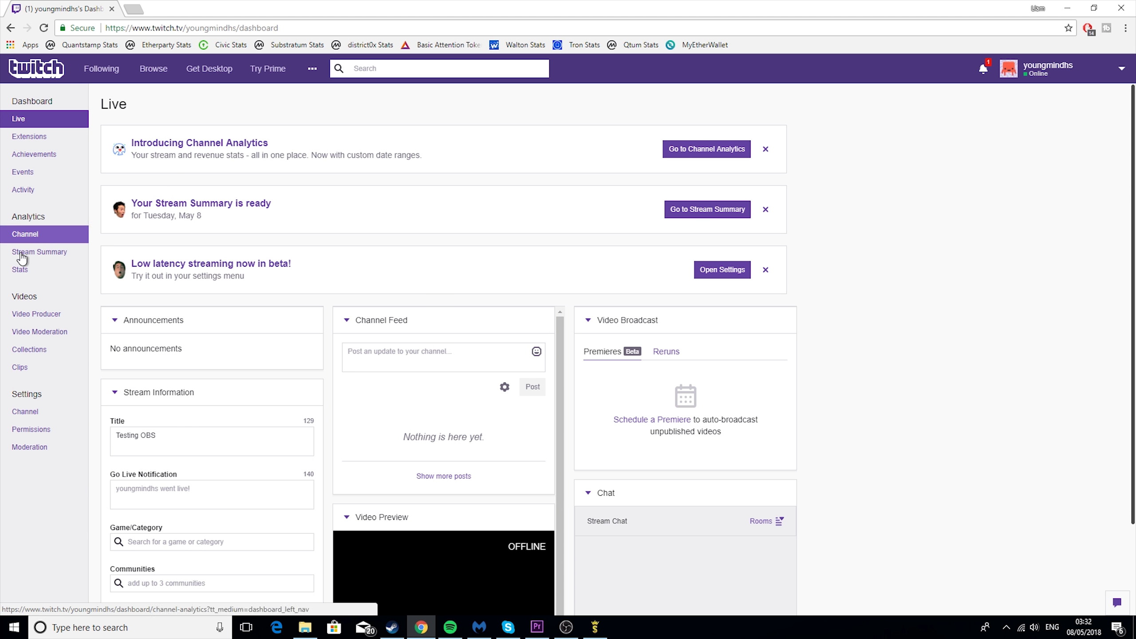
{"action": "left_click", "coordinate": [27, 414]}
{"action": "left_click", "coordinate": [145, 178]}
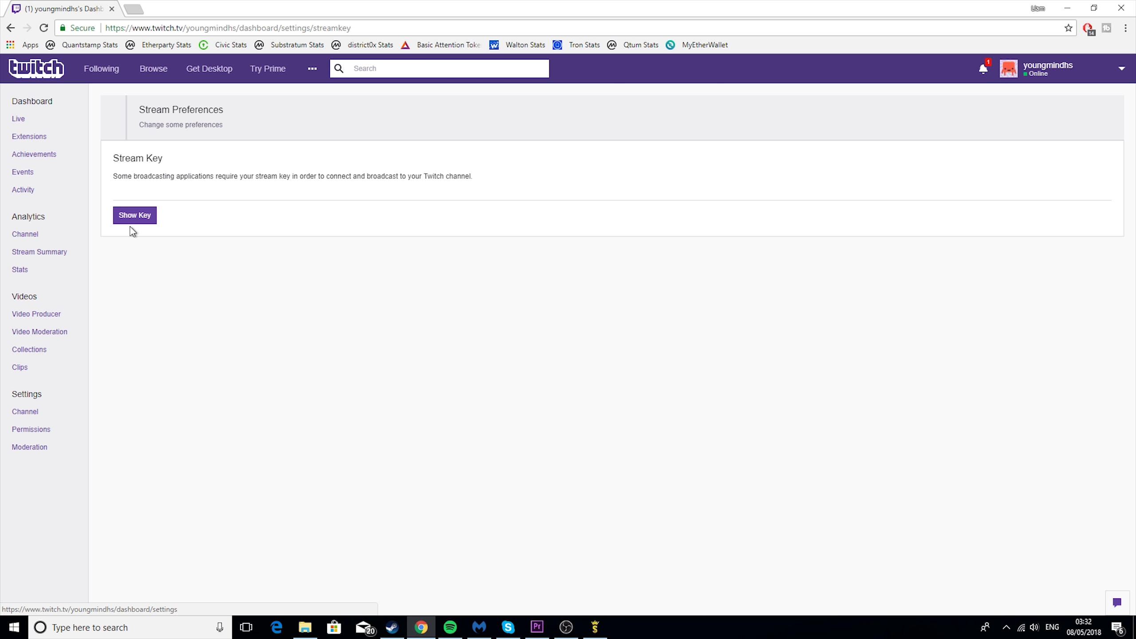
Reveal the stream key, select and copy it, then close the key window.
{"action": "left_click", "coordinate": [135, 216]}
{"action": "left_click", "coordinate": [557, 234]}
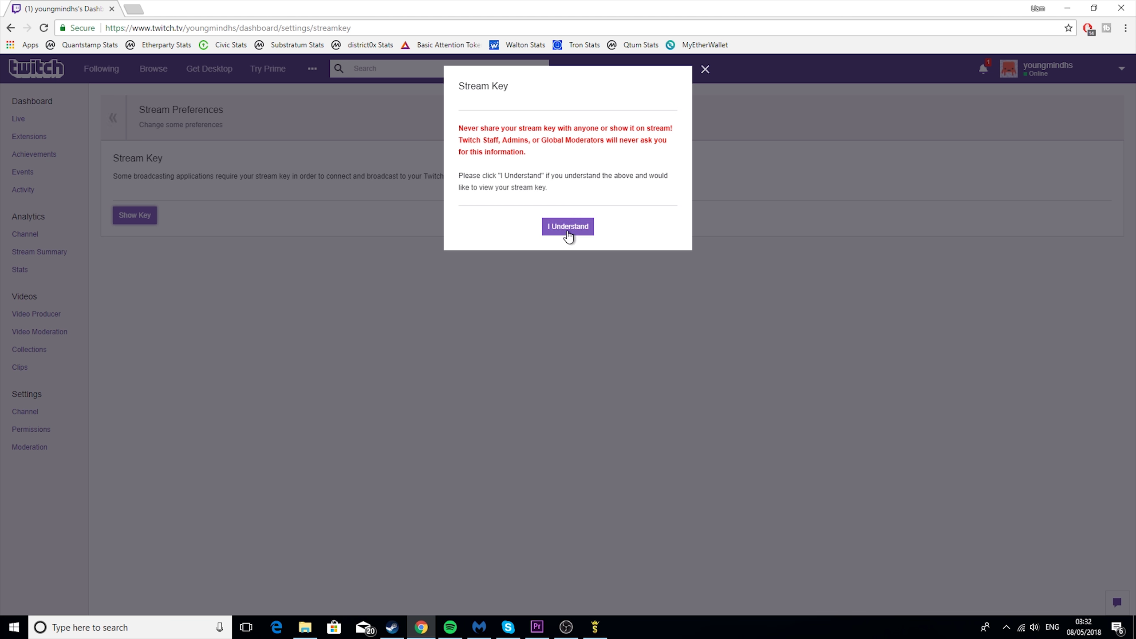
{"action": "left_click_drag", "start_coordinate": [651, 238], "coordinate": [444, 231]}
{"action": "left_click", "coordinate": [443, 235]}
{"action": "left_click", "coordinate": [152, 219]}
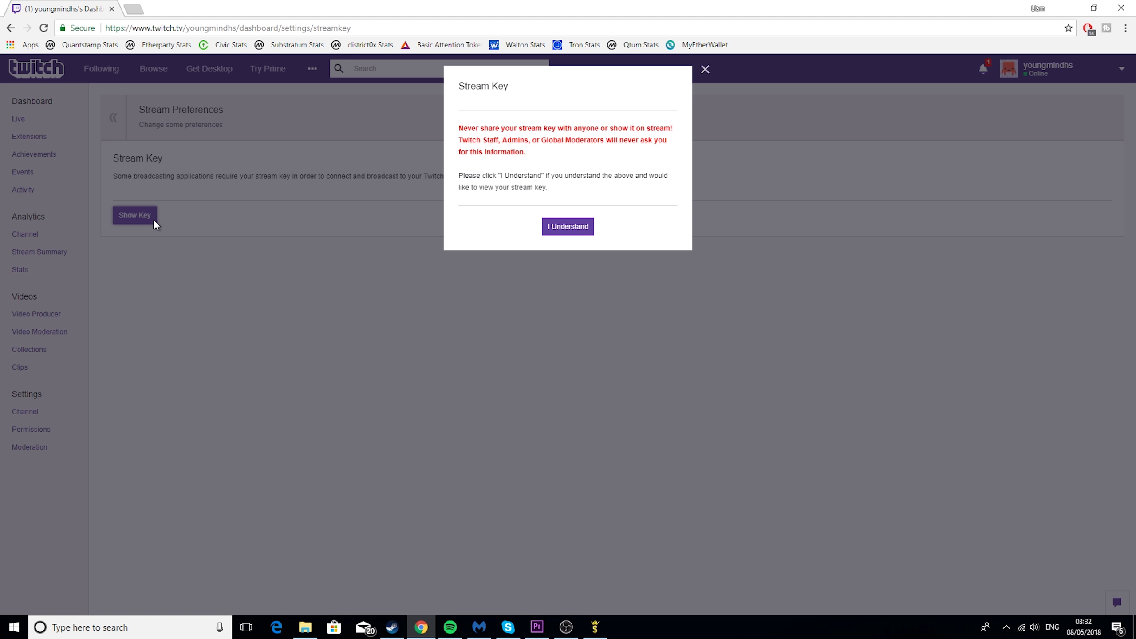
{"action": "left_click", "coordinate": [560, 229]}
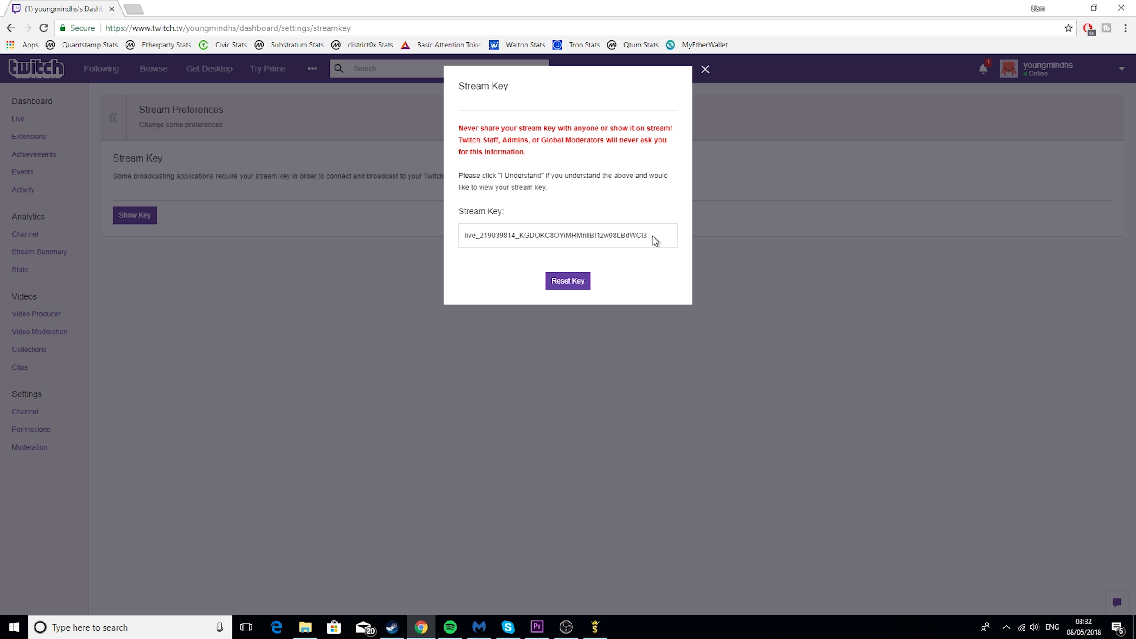
{"action": "left_click_drag", "start_coordinate": [654, 241], "coordinate": [466, 237]}
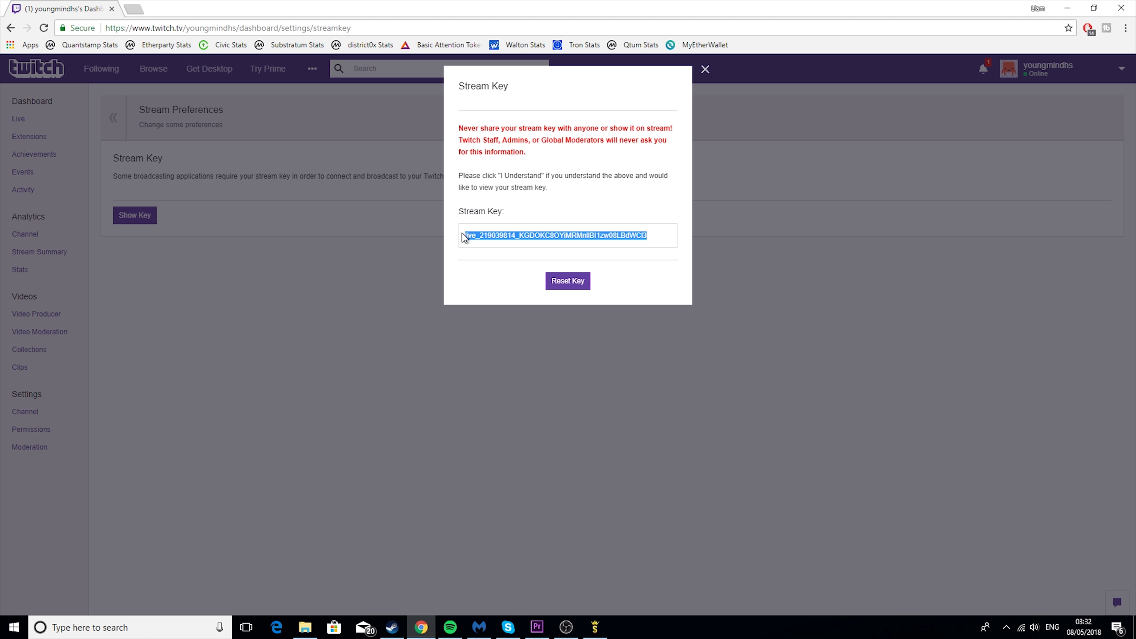
{"action": "left_click", "coordinate": [706, 71]}
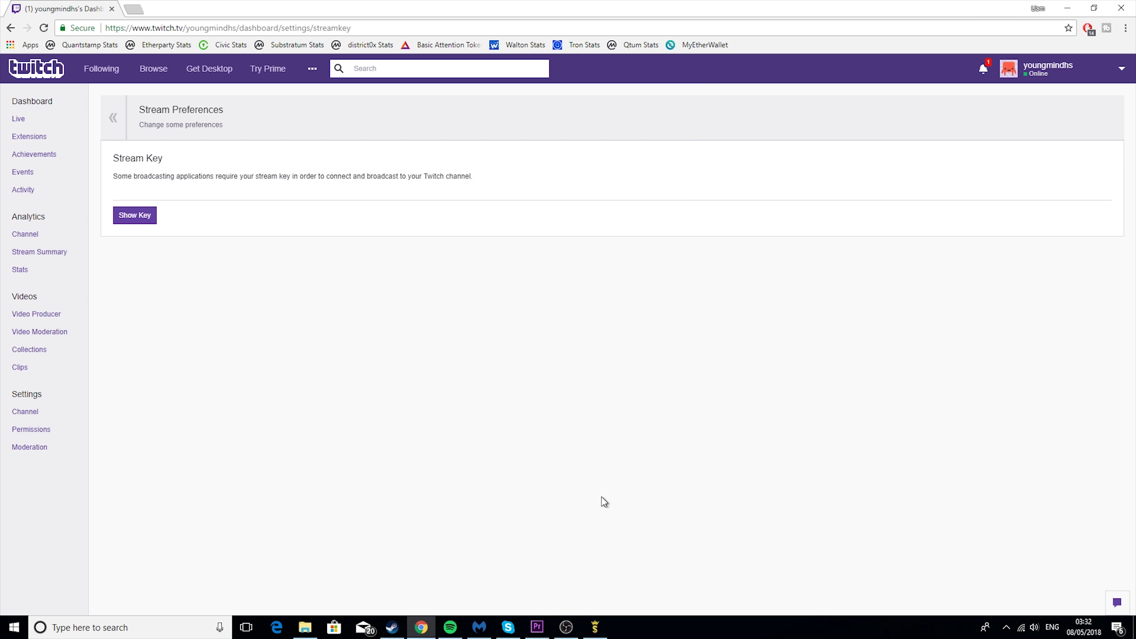
Paste the Twitch stream key into OBS, save the settings and start streaming.
{"action": "left_click", "coordinate": [566, 627]}
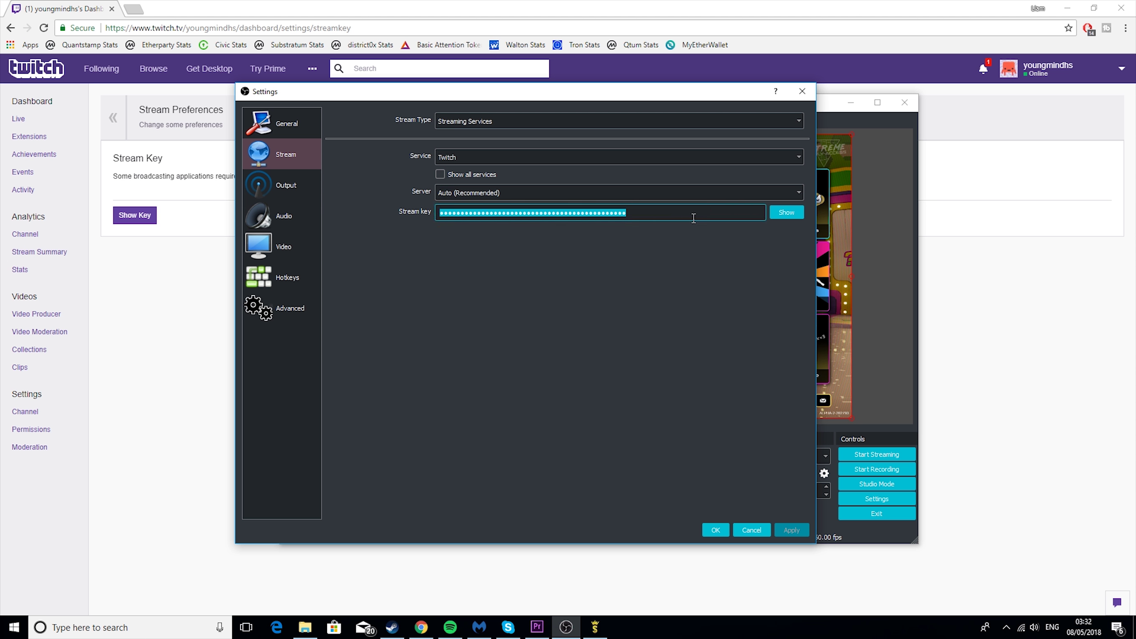
{"action": "key", "text": "ctrl+v"}
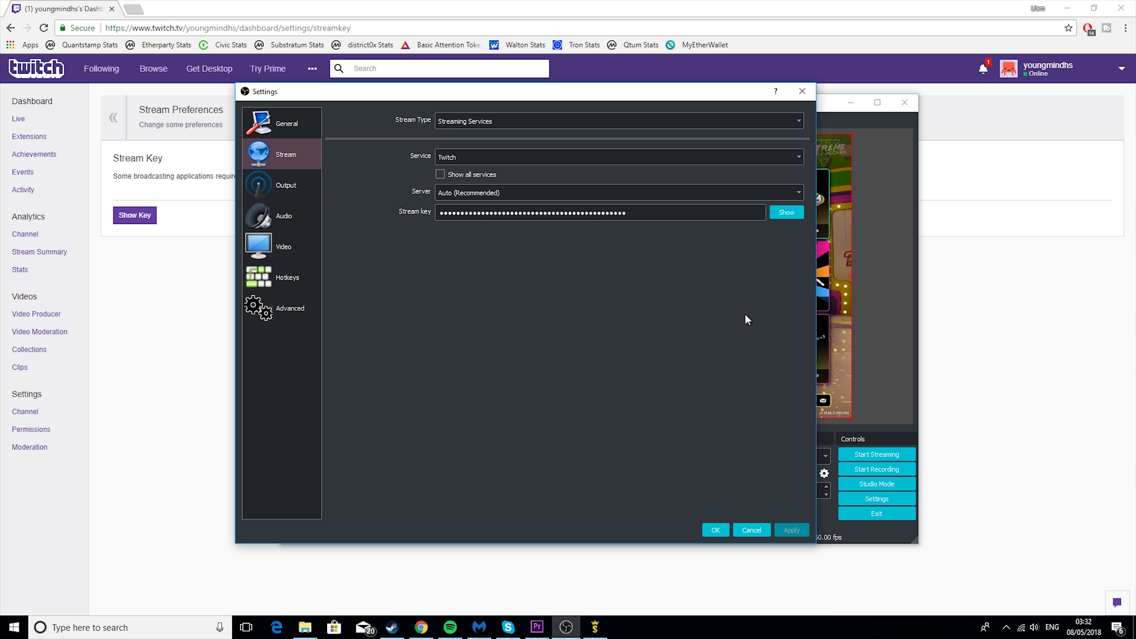
{"action": "left_click", "coordinate": [716, 530]}
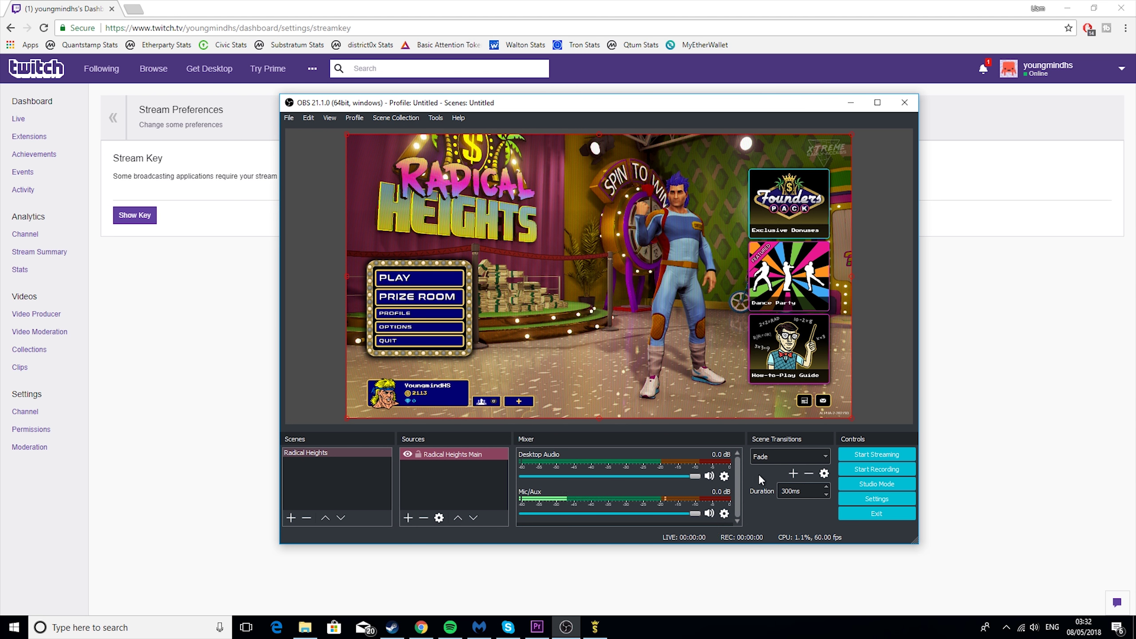
{"action": "left_click", "coordinate": [851, 453]}
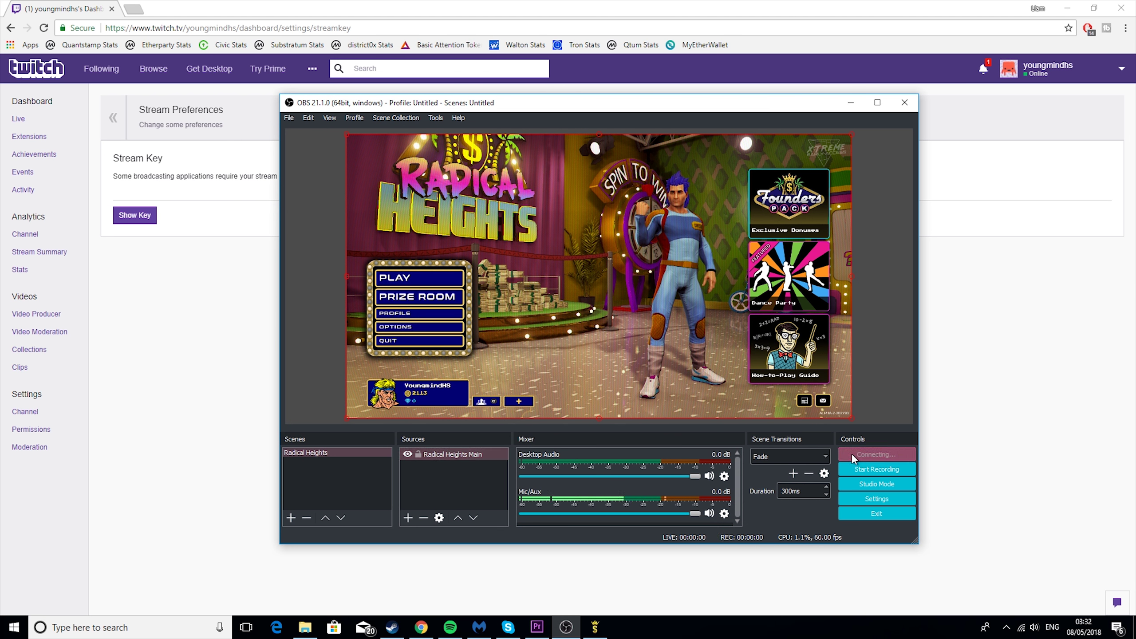
{"action": "left_click", "coordinate": [1059, 290]}
Open the Twitch channel page and reload it until the stream shows as LIVE.
{"action": "left_click", "coordinate": [1050, 74]}
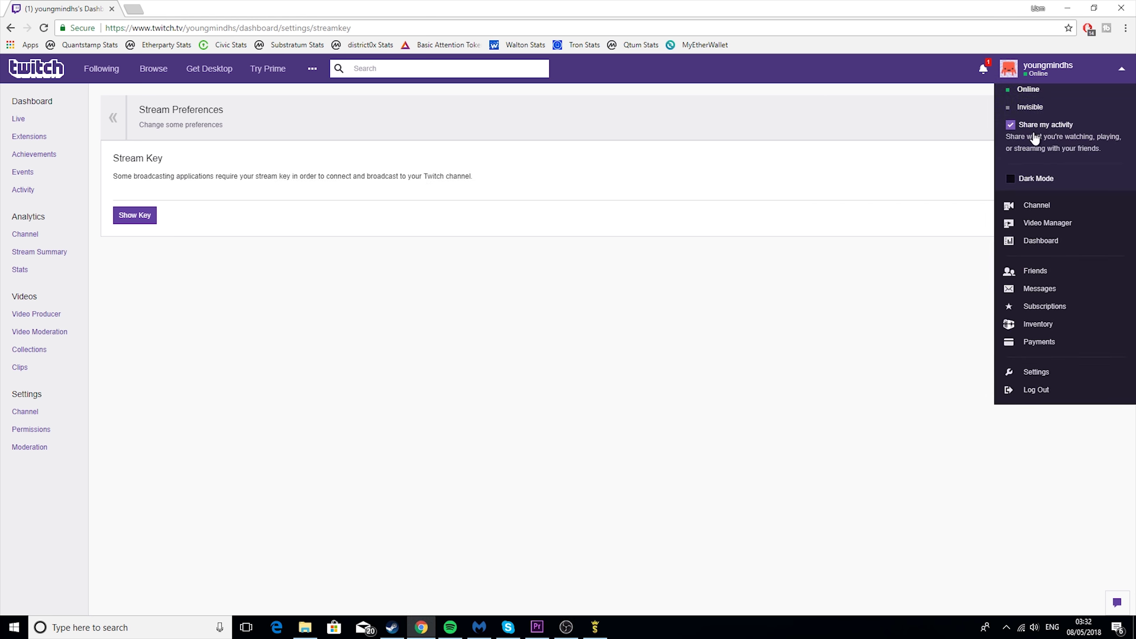
{"action": "left_click", "coordinate": [1034, 205]}
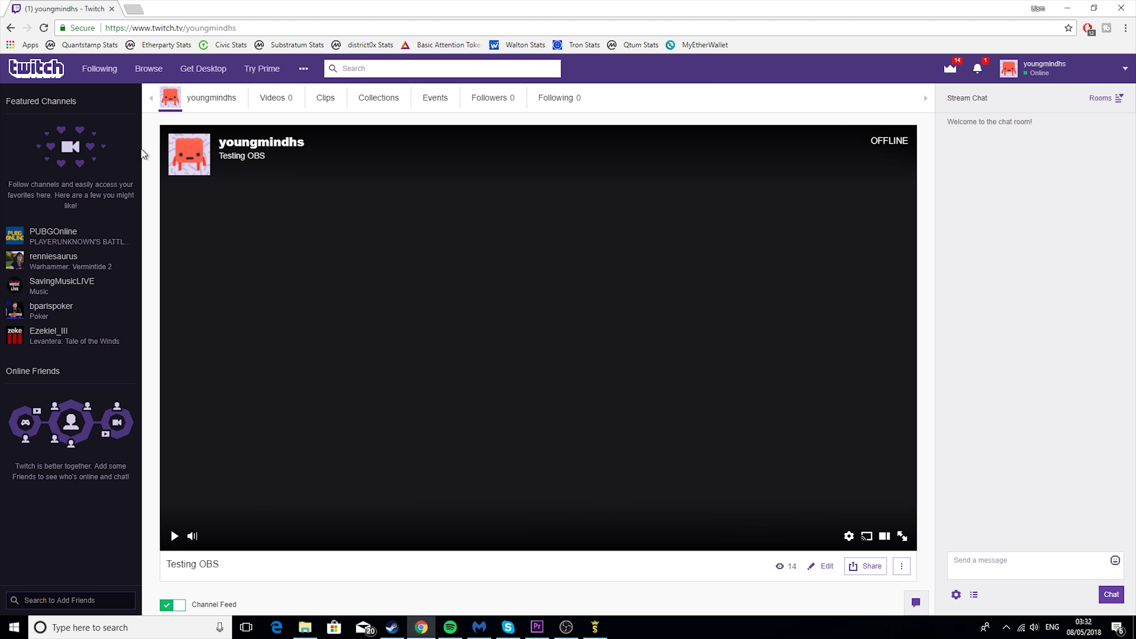
{"action": "scroll", "coordinate": [581, 459], "scroll_direction": "down", "scroll_amount": 3}
{"action": "scroll", "coordinate": [600, 461], "scroll_direction": "up", "scroll_amount": 3}
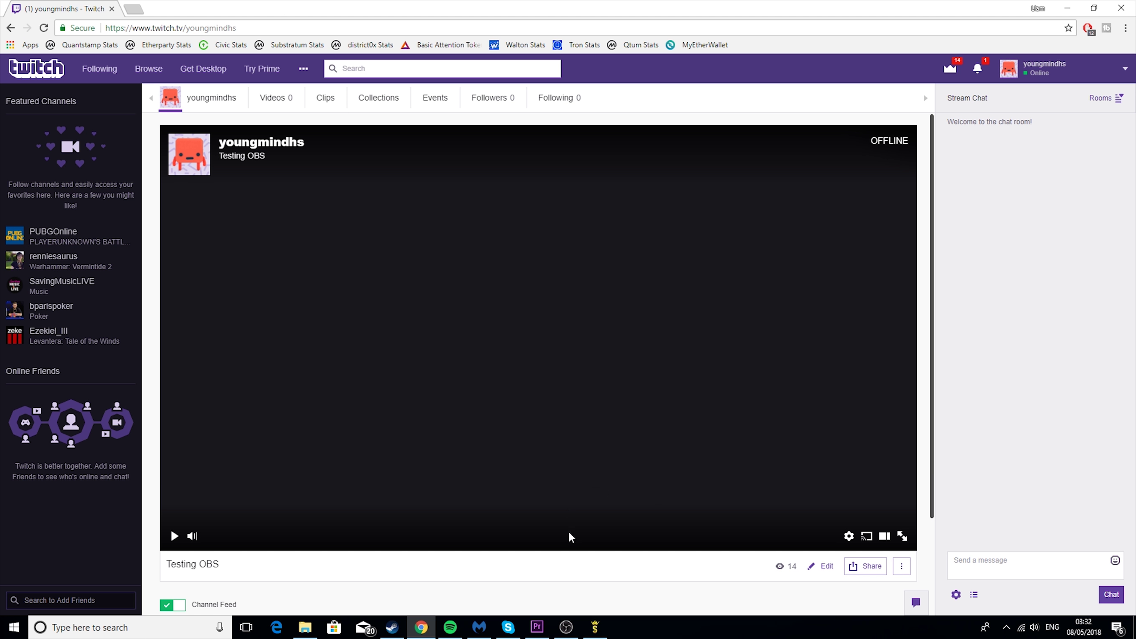
{"action": "left_click", "coordinate": [45, 28]}
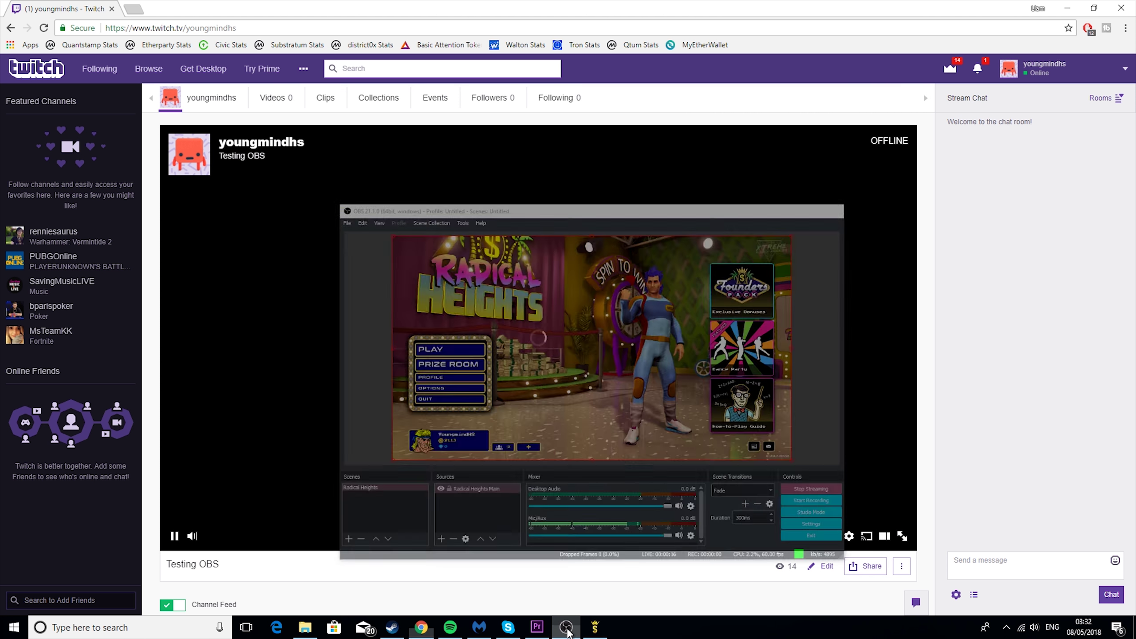
{"action": "left_click", "coordinate": [566, 627]}
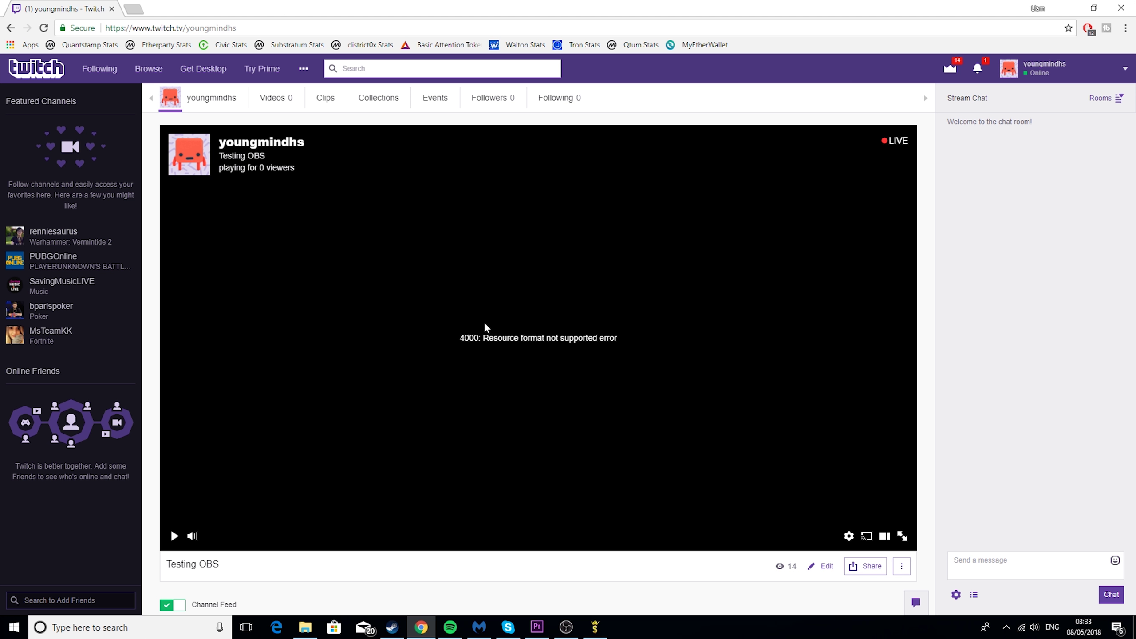
Copy the channel URL from Chrome, load it in Edge to check the stream, then close Edge.
{"action": "right_click", "coordinate": [194, 21]}
{"action": "left_click", "coordinate": [251, 65]}
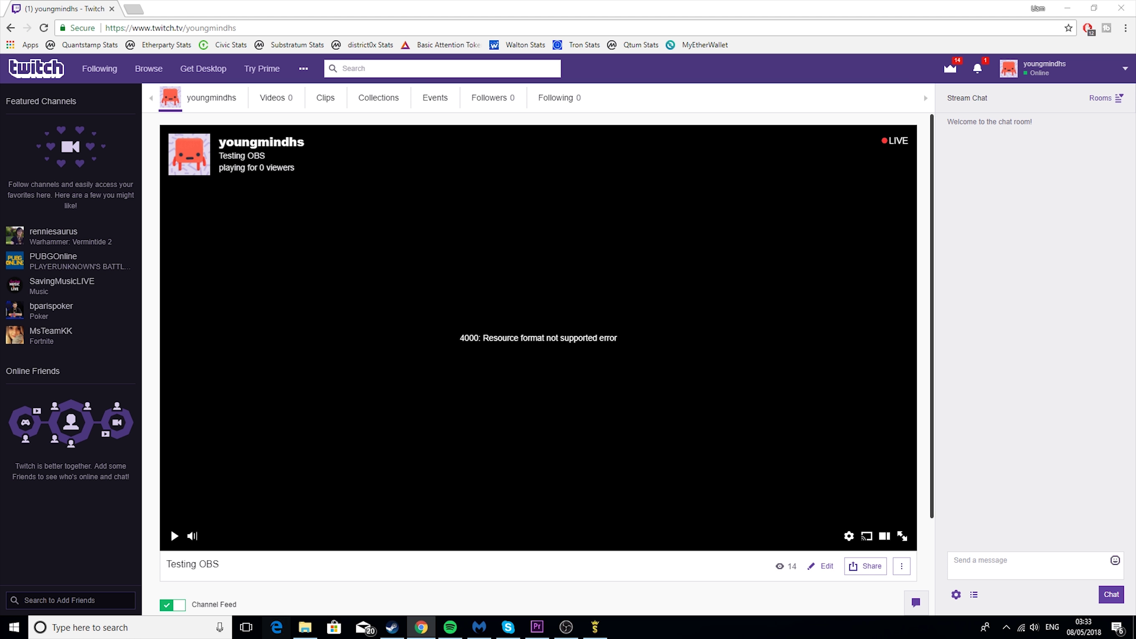
{"action": "key", "text": "super+1"}
{"action": "type", "text": "https://www.twitch.tv/youngmindhs"}
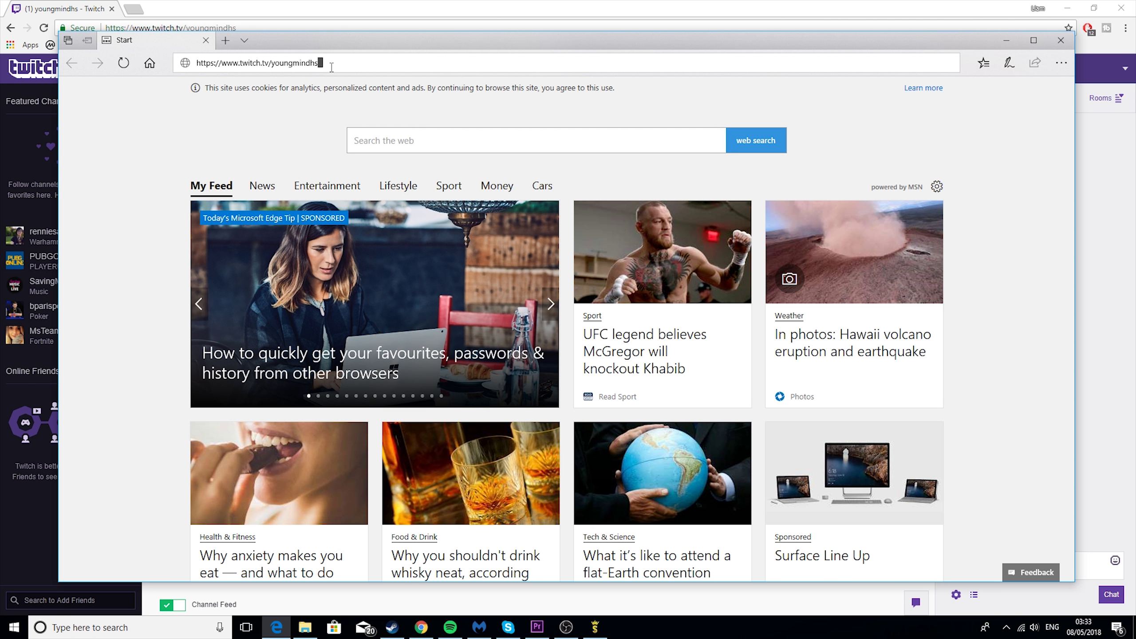
{"action": "key", "text": "Return"}
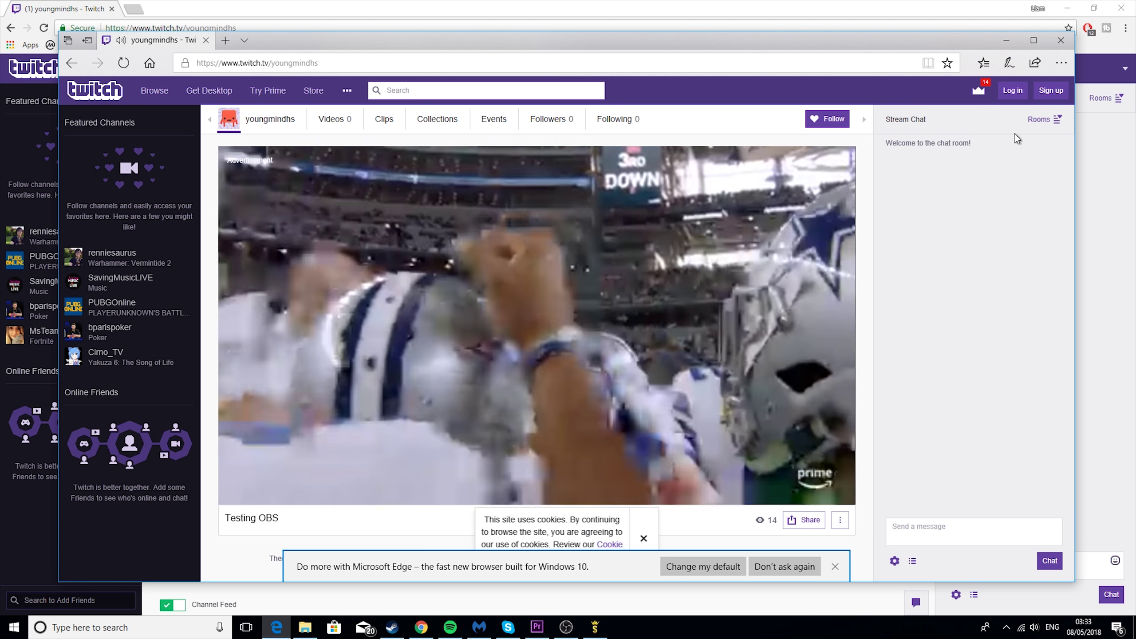
{"action": "left_click", "coordinate": [1060, 41]}
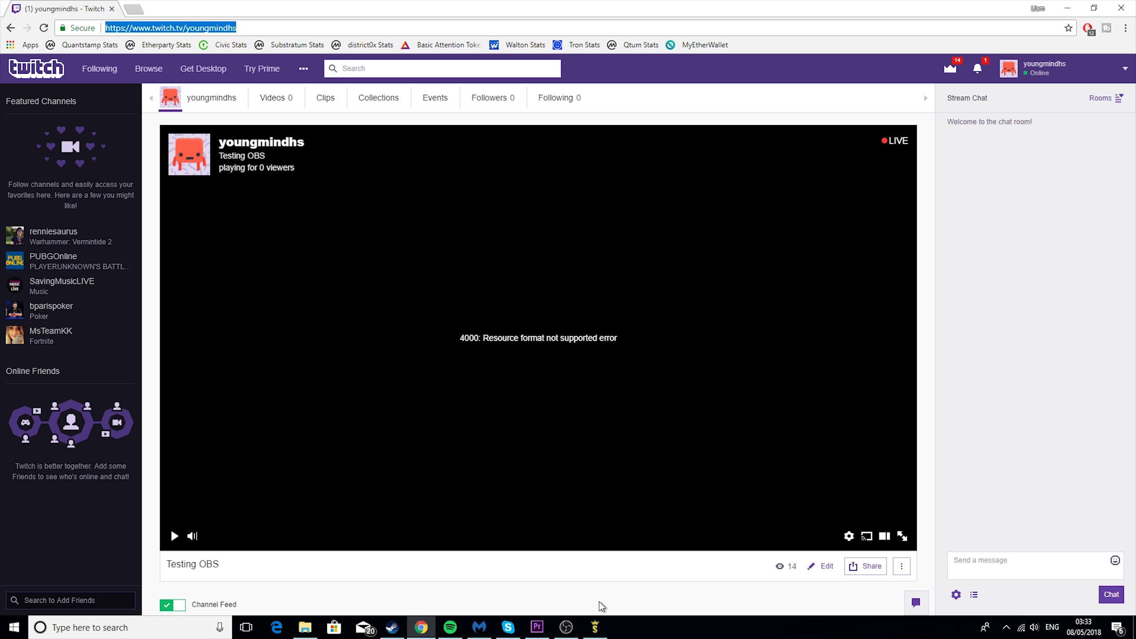
Start a solo Radical Heights match, then Alt+Tab back to the desktop.
{"action": "left_click", "coordinate": [600, 578]}
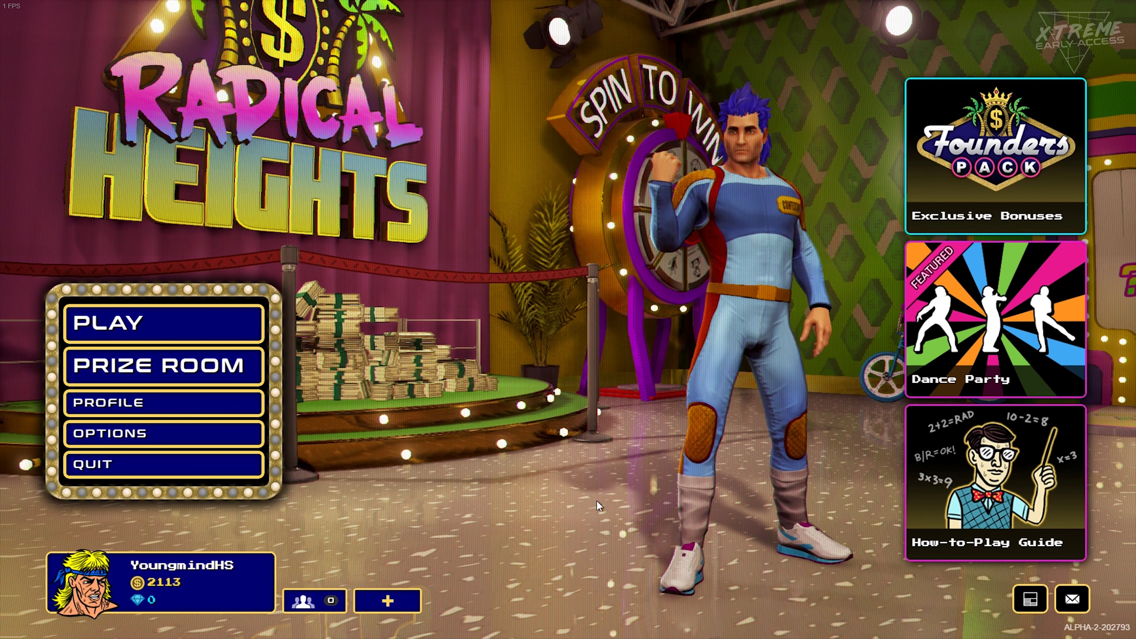
{"action": "left_click", "coordinate": [190, 320]}
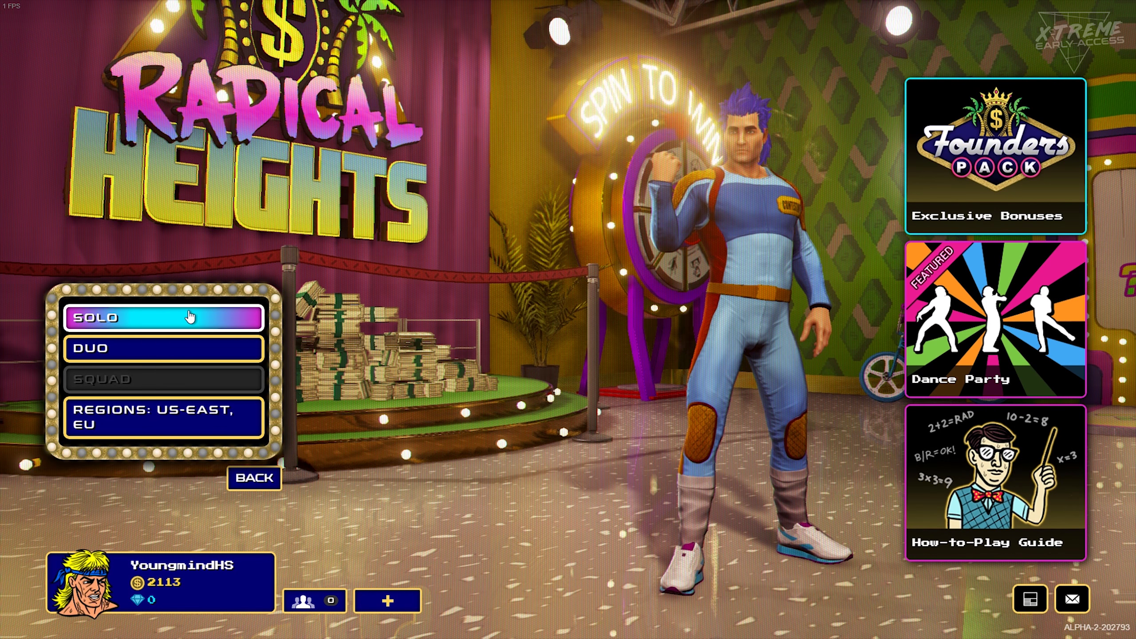
{"action": "left_click", "coordinate": [190, 317]}
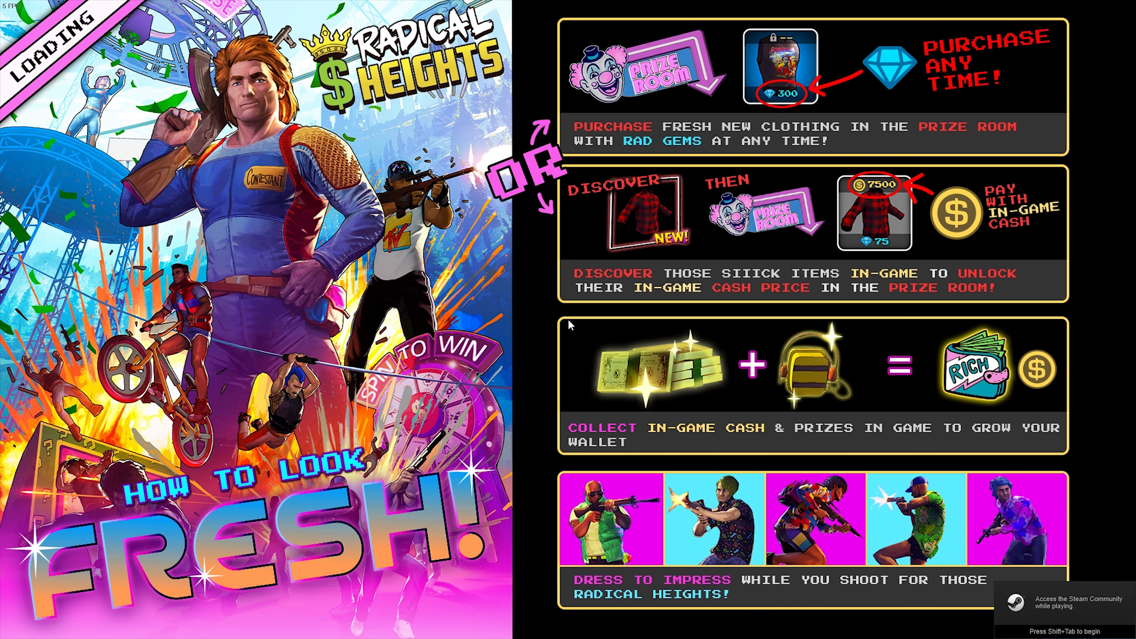
{"action": "key", "text": "alt+Tab"}
{"action": "key", "text": "alt+Tab"}
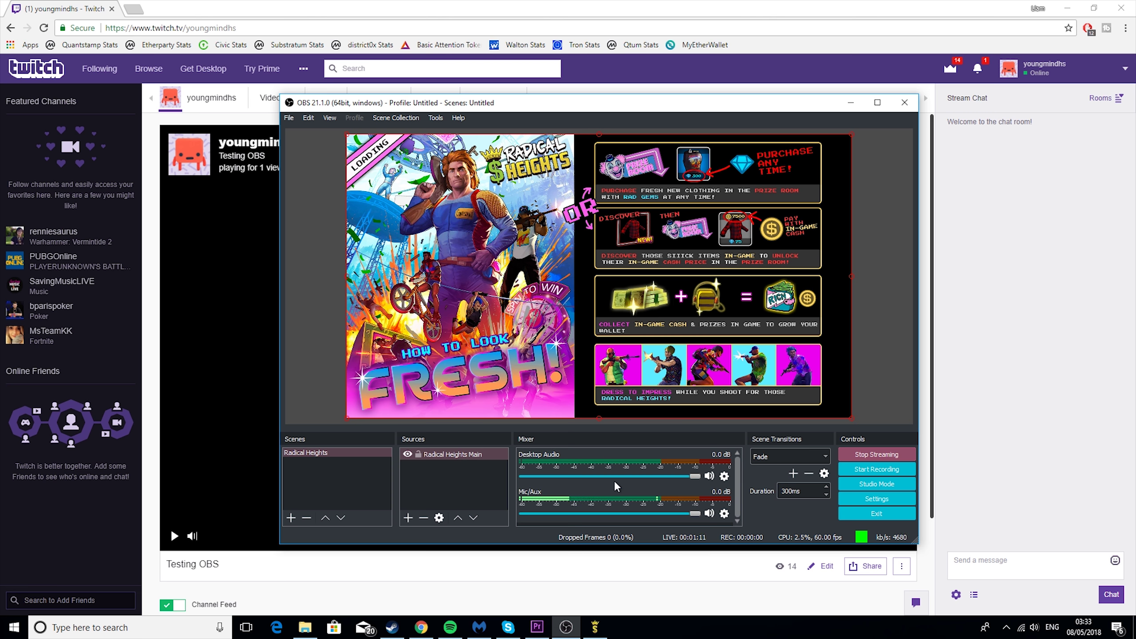
Set the Mic/Aux input's device to Microphone (Realtek High Definition Audio) and confirm.
{"action": "left_click", "coordinate": [724, 514]}
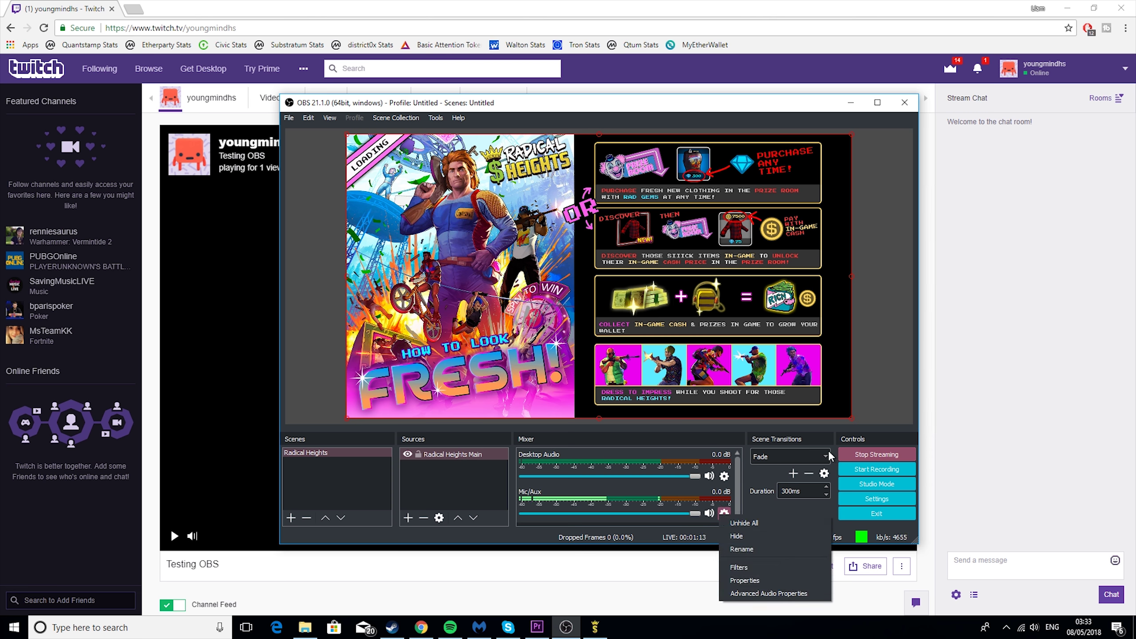
{"action": "left_click", "coordinate": [779, 580]}
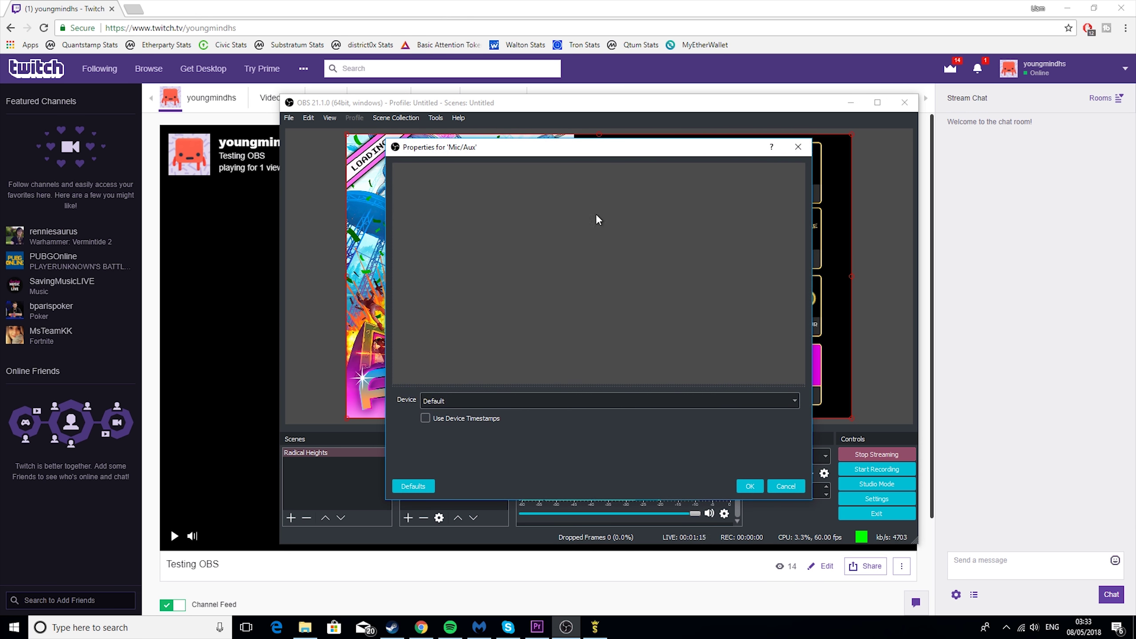
{"action": "left_click", "coordinate": [456, 403]}
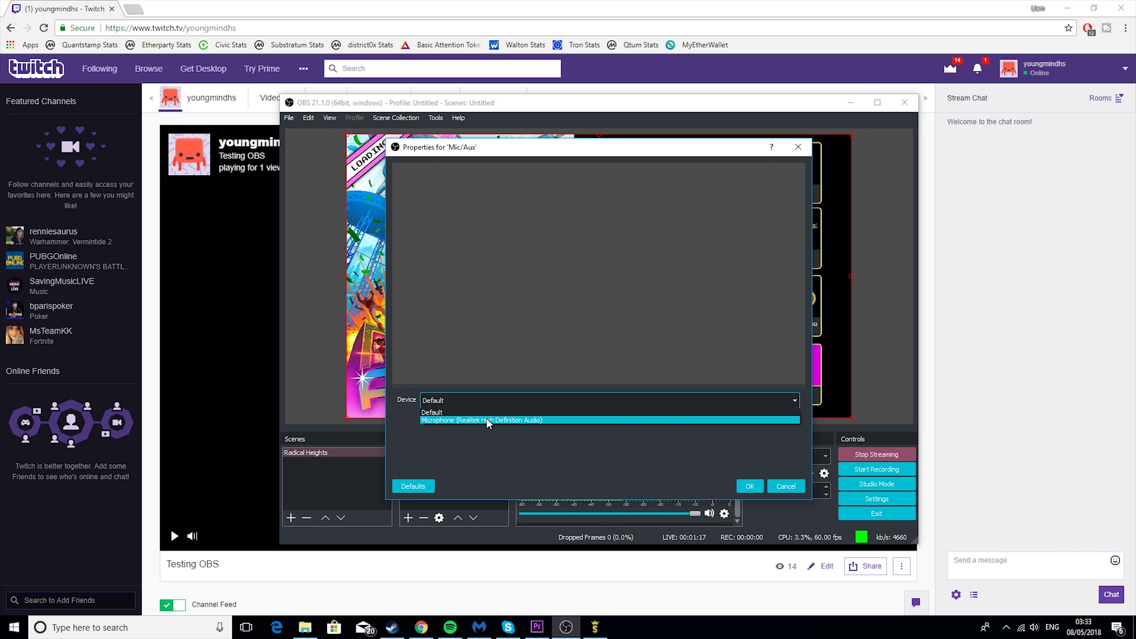
{"action": "left_click", "coordinate": [474, 413]}
{"action": "left_click", "coordinate": [762, 488]}
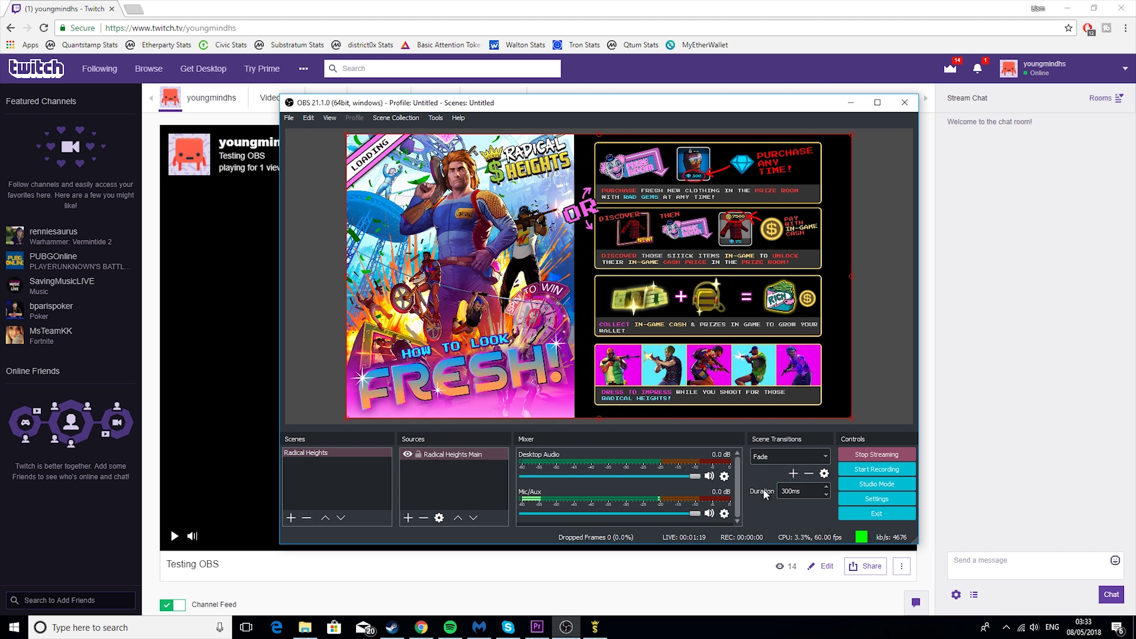